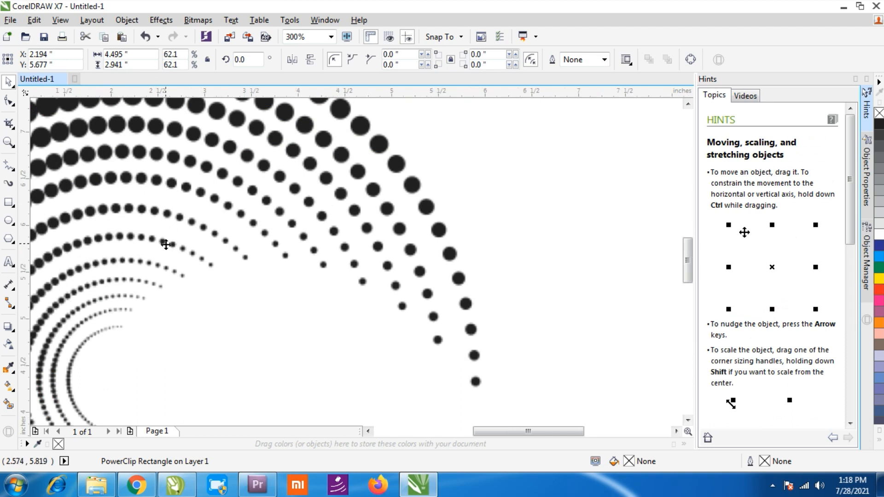
Shrink the halftone reference artwork to about 2.40 × 1.57 inches and inspect its dot pattern
mouse_move(167, 247)
mouse_down()
mouse_move(400, 237)
mouse_move(351, 250)
mouse_move(152, 243)
mouse_up()
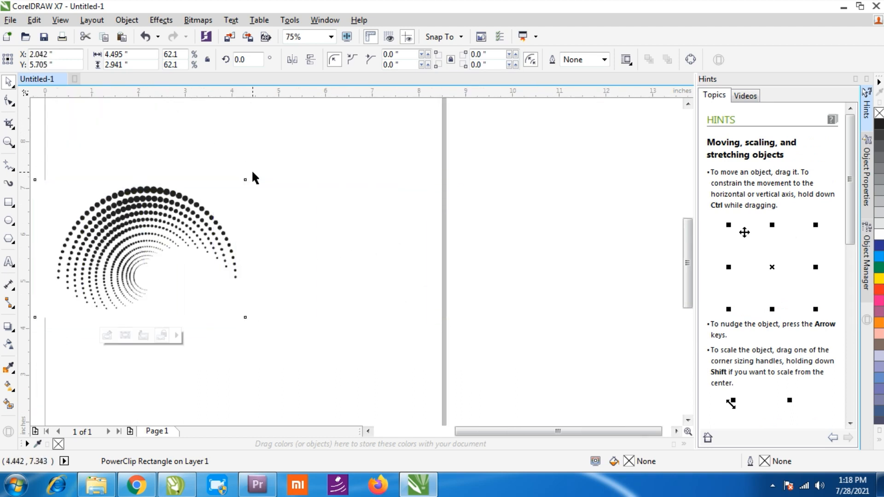
drag(250, 175, 150, 240)
key(F2)
drag(487, 364, 487, 364)
drag(100, 296, 170, 243)
key(F2)
drag(44, 142, 335, 291)
scroll(267, 235, down, 3)
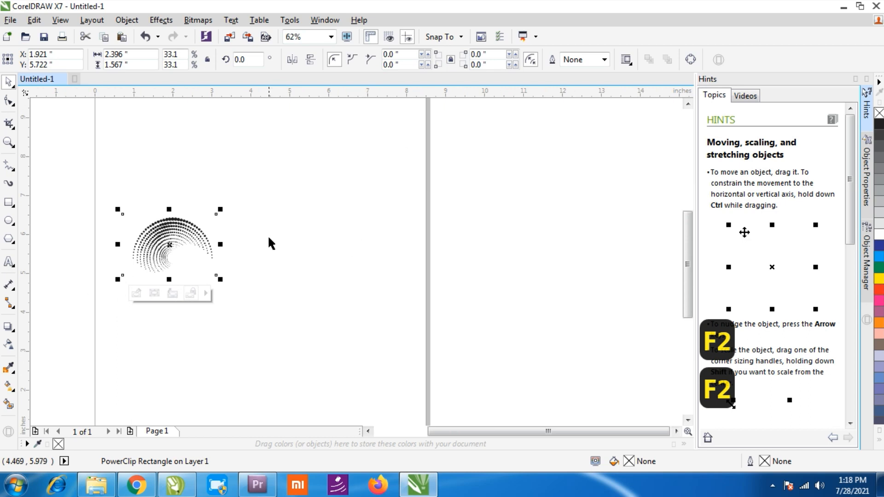
Draw a circle about 1.85 inches in diameter on the page beside the halftone reference artwork
scroll(267, 234, up, 1)
click(9, 220)
drag(285, 189, 425, 335)
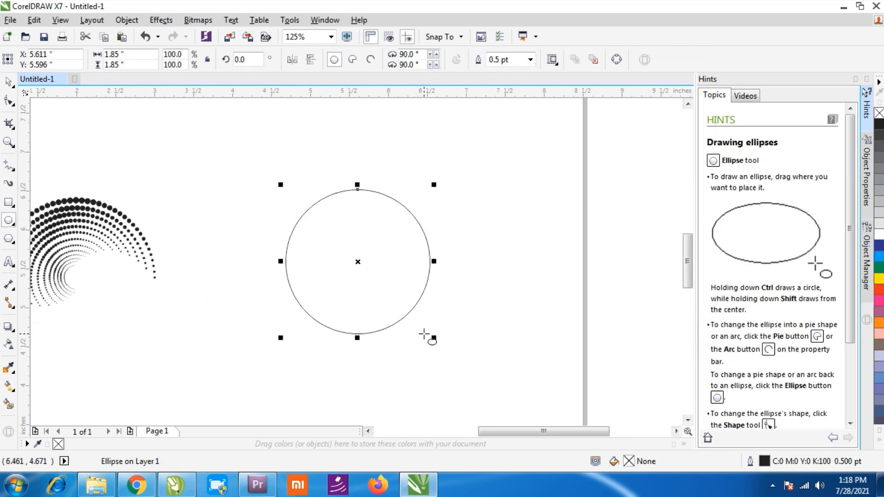
key(ctrl+space)
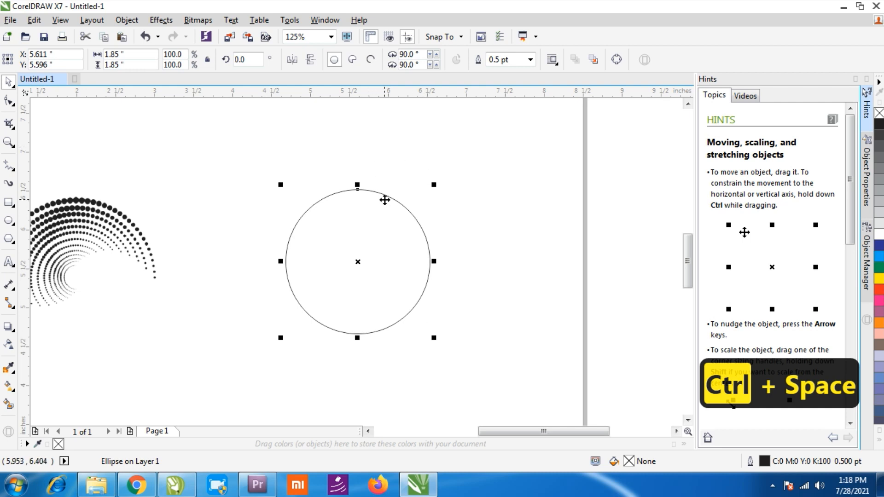
Place a small circle about 0.083 inch across on the topmost point of the large circle
scroll(383, 199, up, 3)
key(ctrl+space)
mouse_move(268, 149)
mouse_down()
mouse_move(292, 173)
mouse_move(275, 162)
mouse_move(278, 256)
mouse_move(276, 161)
mouse_move(310, 292)
mouse_move(405, 329)
mouse_move(420, 305)
mouse_up()
key(ctrl+space)
scroll(277, 161, down, 1)
key(ctrl+z)
Copy the small circle into the large circle and align the copy to the large circle's vertical centre and right edge
drag(281, 161, 388, 284)
right_click(389, 284)
shift+click(396, 316)
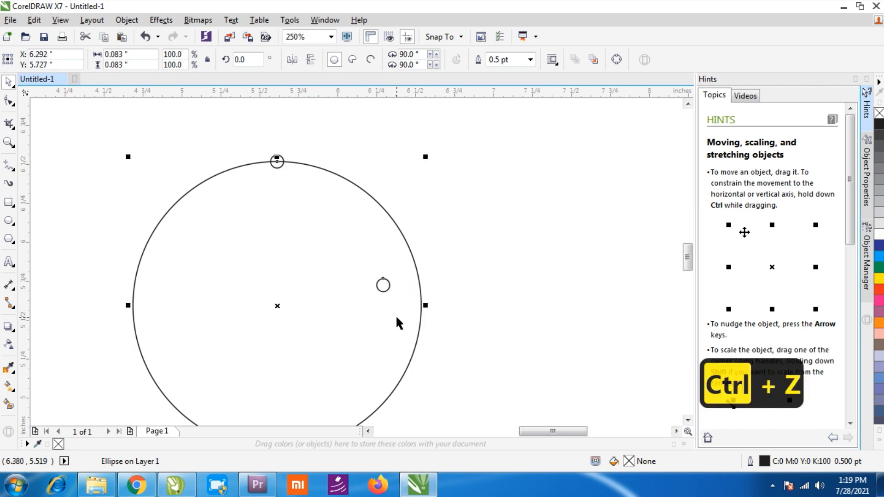
key(w)
click(457, 309)
shift+click(407, 331)
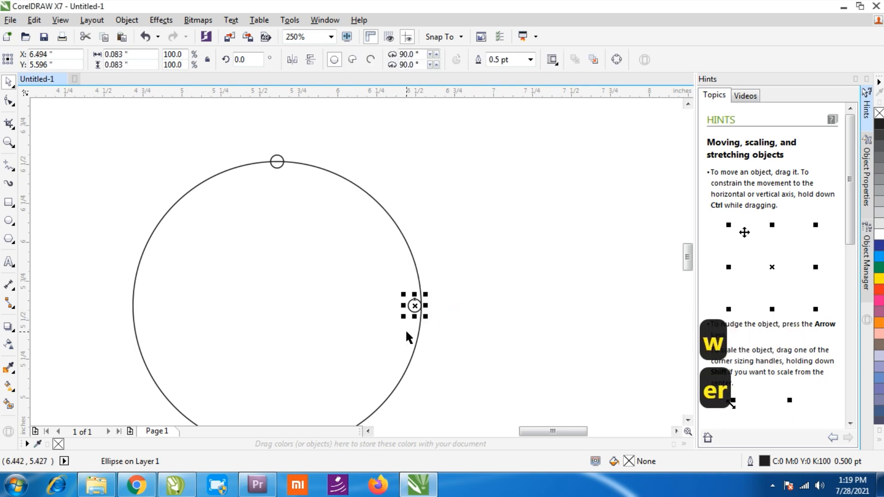
Centre the copied small circle on the large circle's rightmost point and scale it to 50%
scroll(428, 304, up, 2)
drag(400, 303, 429, 320)
scroll(413, 302, down, 2)
scroll(414, 307, up, 3)
scroll(430, 307, down, 2)
Fill both small circles with black and remove their outlines
drag(263, 142, 437, 315)
click(878, 127)
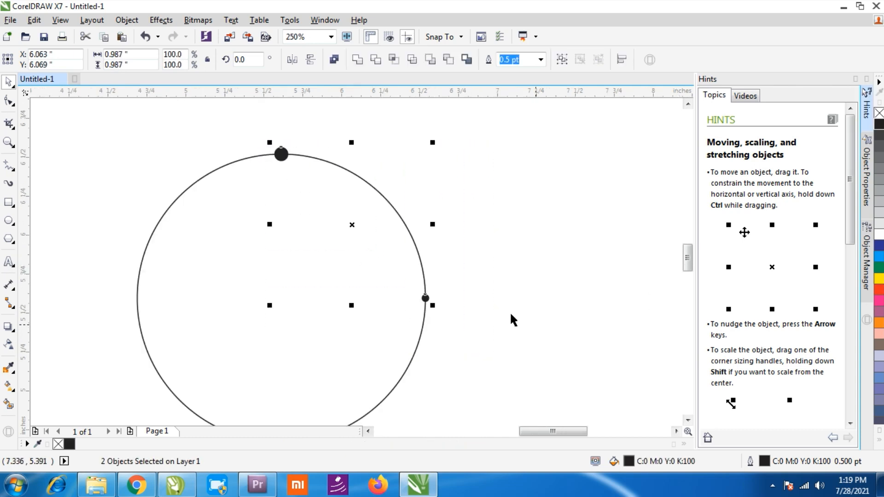
click(506, 325)
drag(240, 134, 442, 317)
click(493, 258)
Copy the right-hand dot to the opposite, leftmost point of the large circle
click(425, 299)
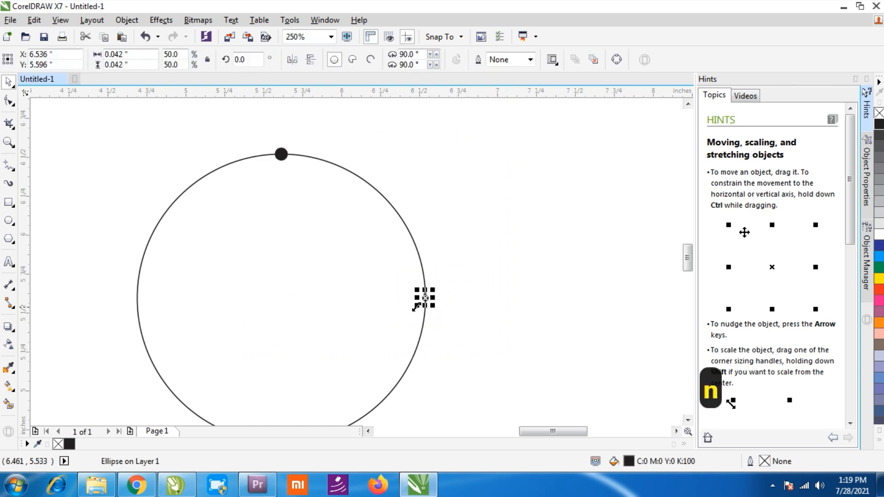
drag(425, 298, 140, 302)
click(551, 267)
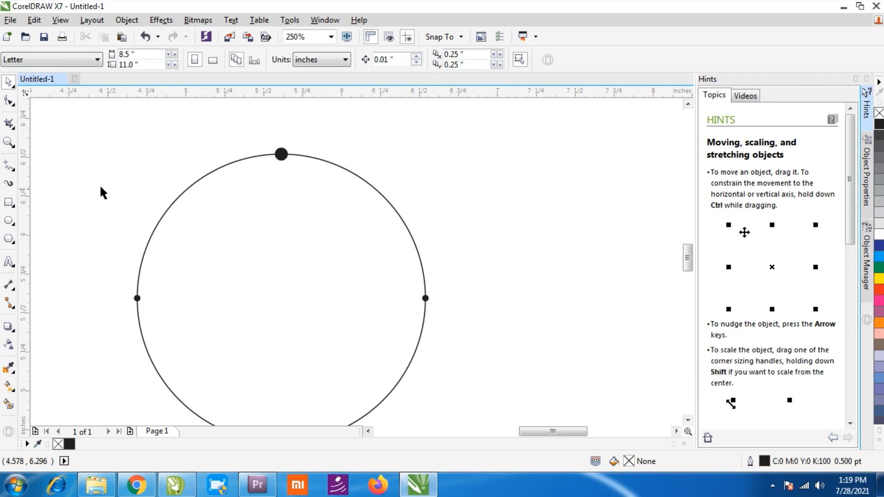
drag(144, 175, 326, 270)
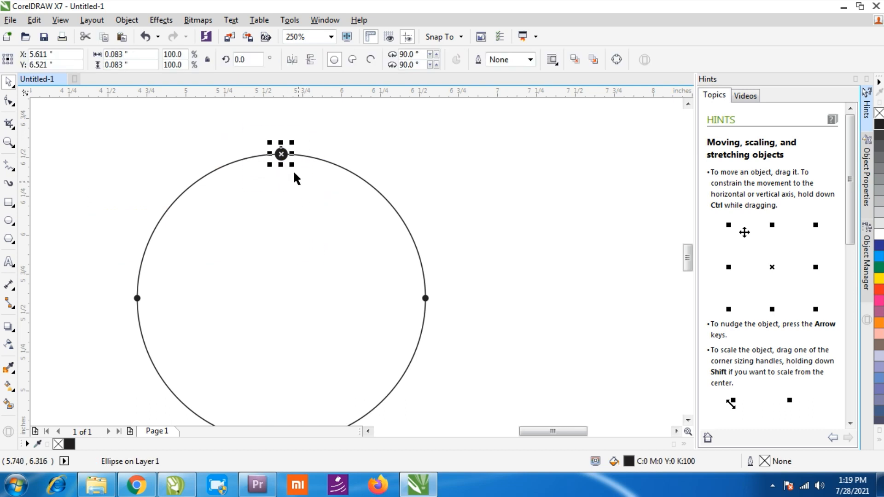
drag(494, 270, 89, 311)
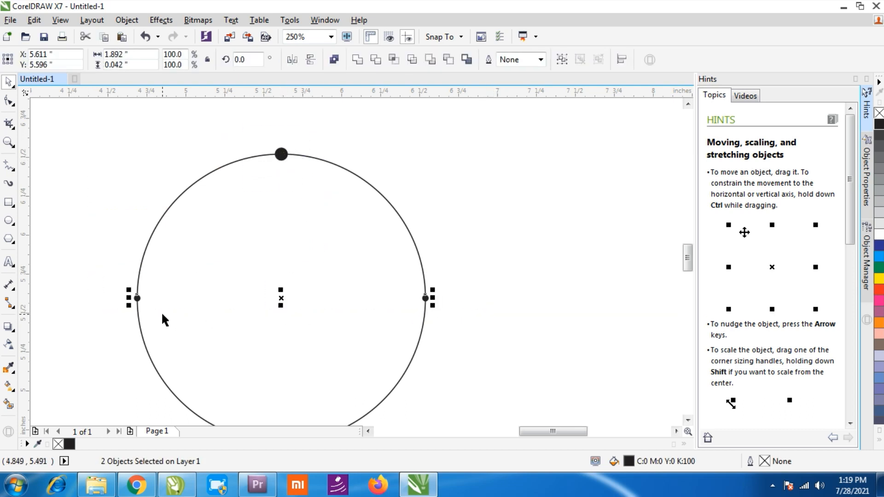
key(Tab)
click(161, 286)
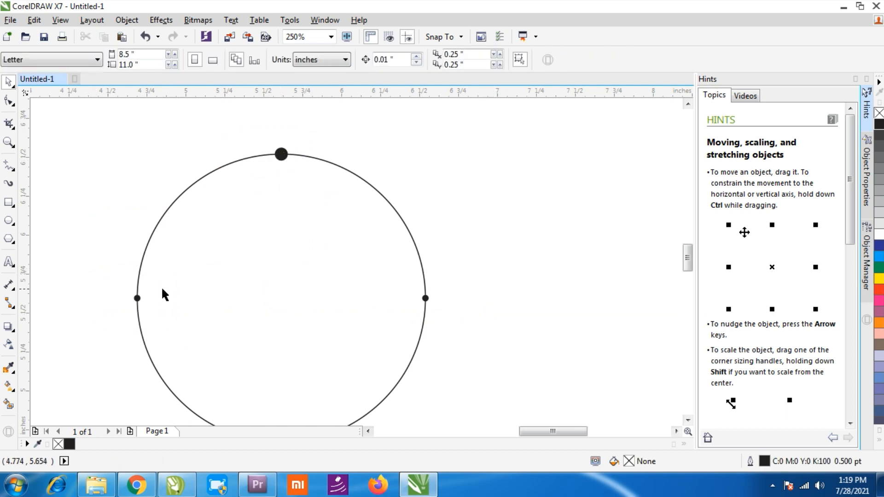
Scale down the left dot from its centre and repeat the same scaling on the right dot
click(136, 298)
scroll(154, 306, up, 2)
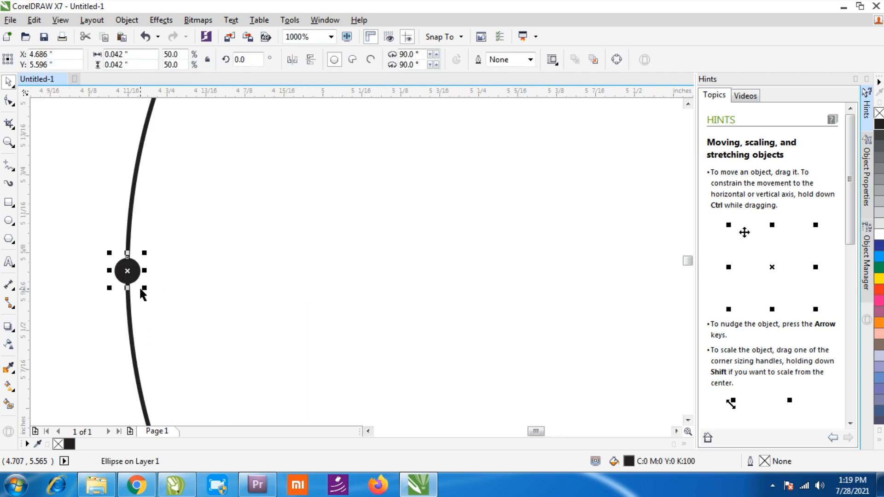
drag(146, 288, 136, 317)
scroll(136, 317, down, 2)
key(Tab)
key(ctrl+r)
click(462, 321)
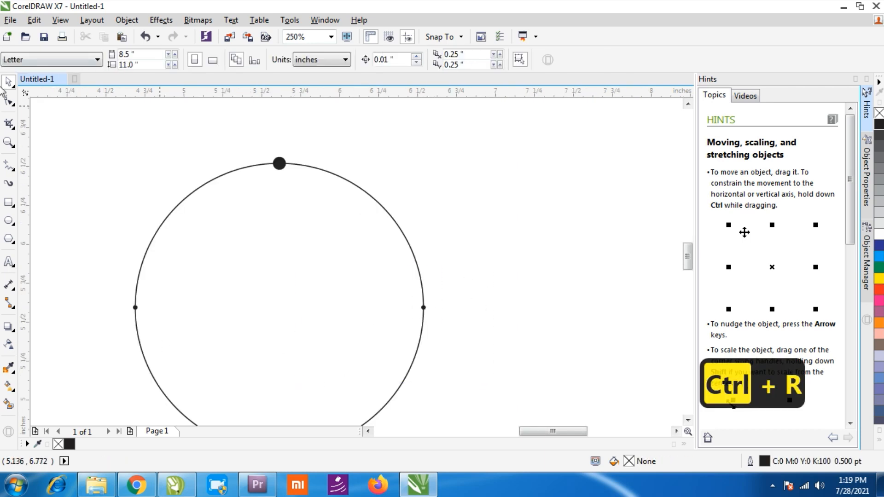
Blend the large top dot into the small right-hand dot with 20 steps
click(8, 329)
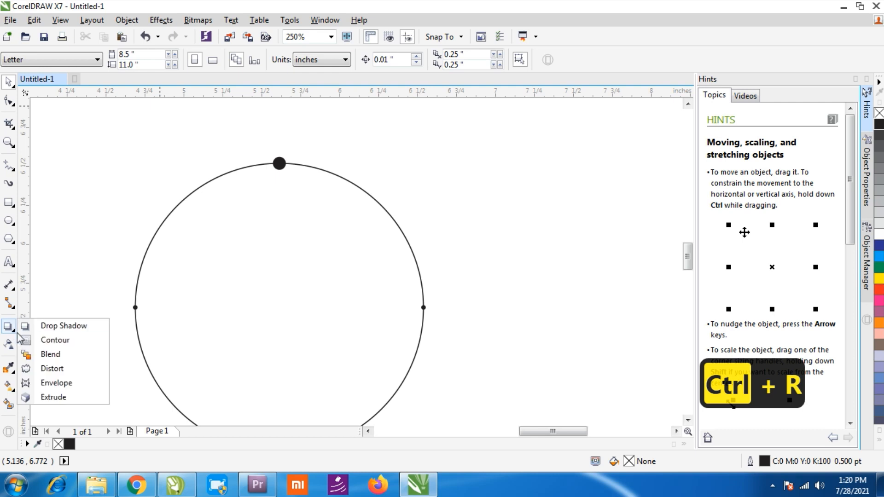
click(30, 356)
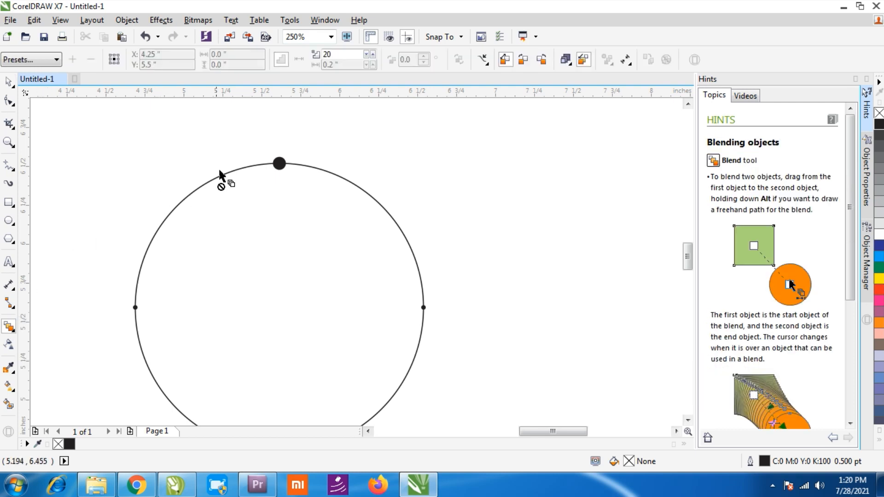
drag(278, 162, 325, 295)
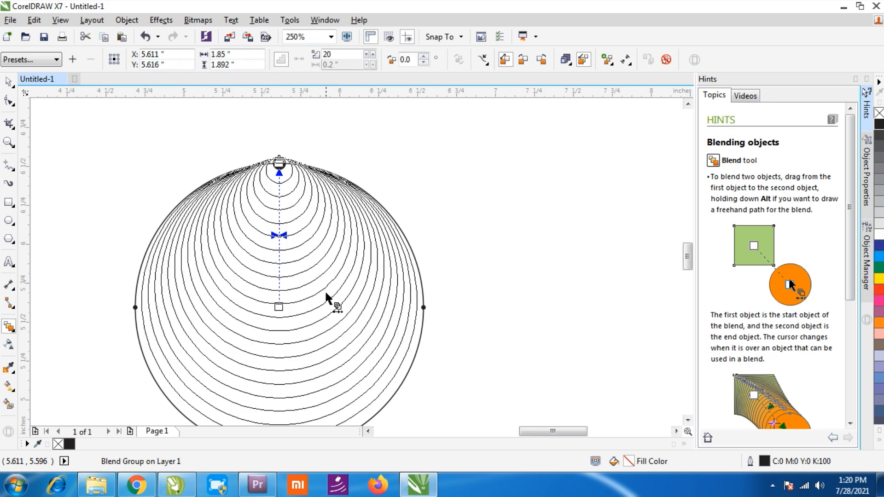
drag(405, 313, 422, 306)
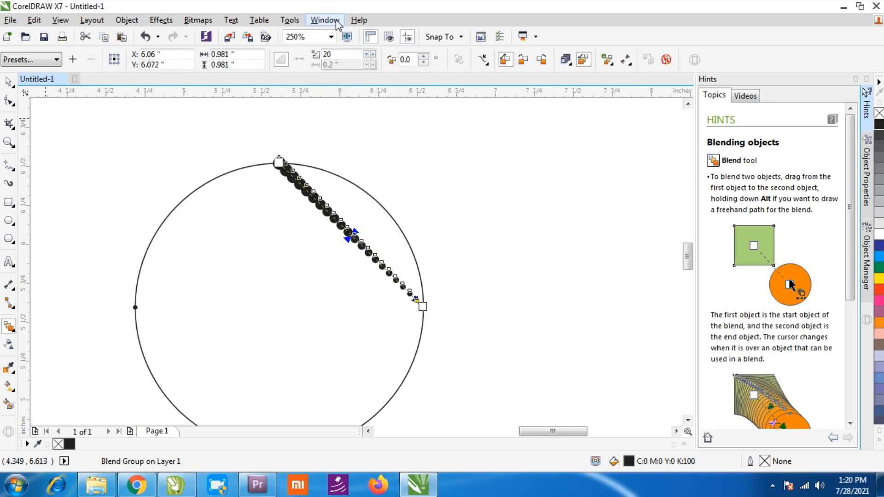
click(624, 61)
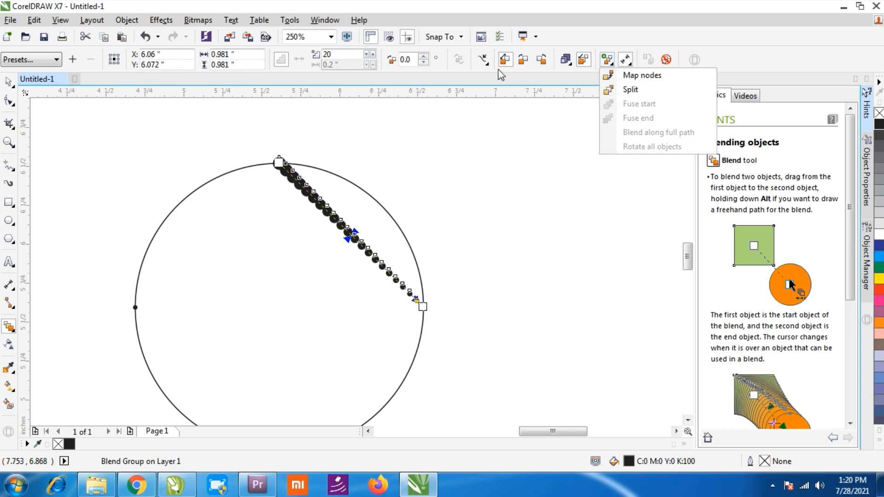
mouse_move(489, 64)
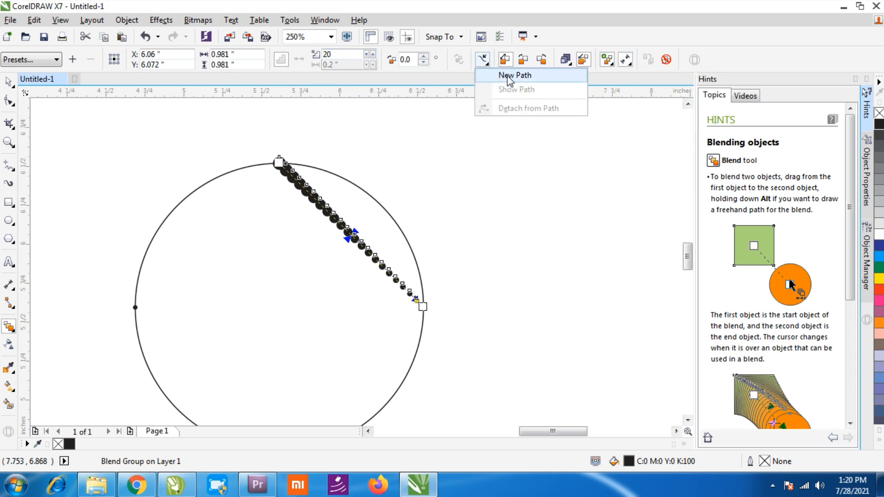
click(508, 77)
click(381, 204)
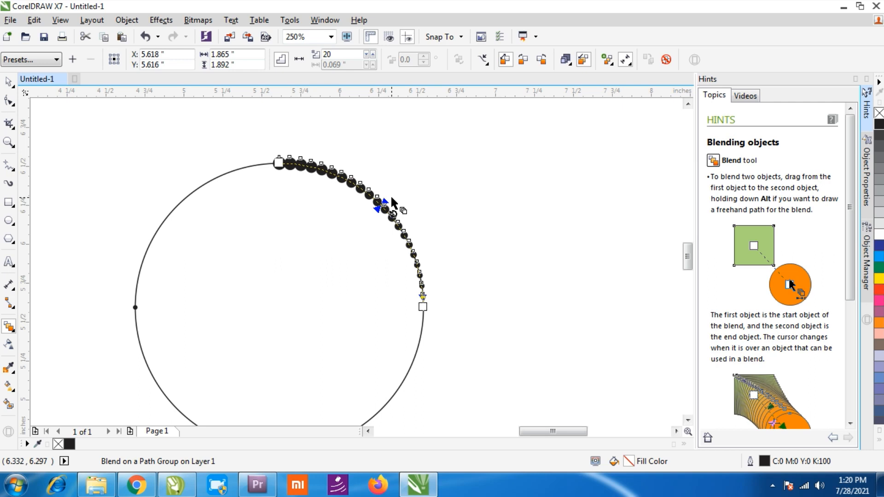
key(ctrl+z)
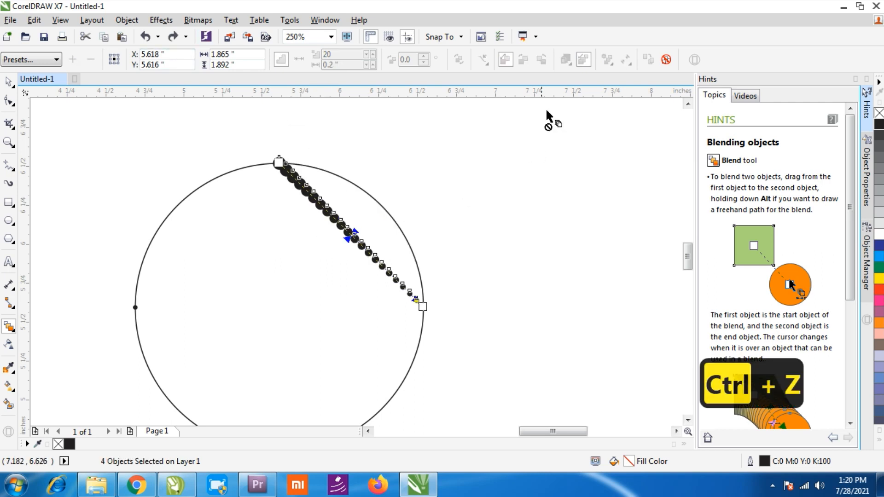
Fit the dot blend to the large circle as its new path and break the blend group apart
key(ctrl+space)
click(340, 246)
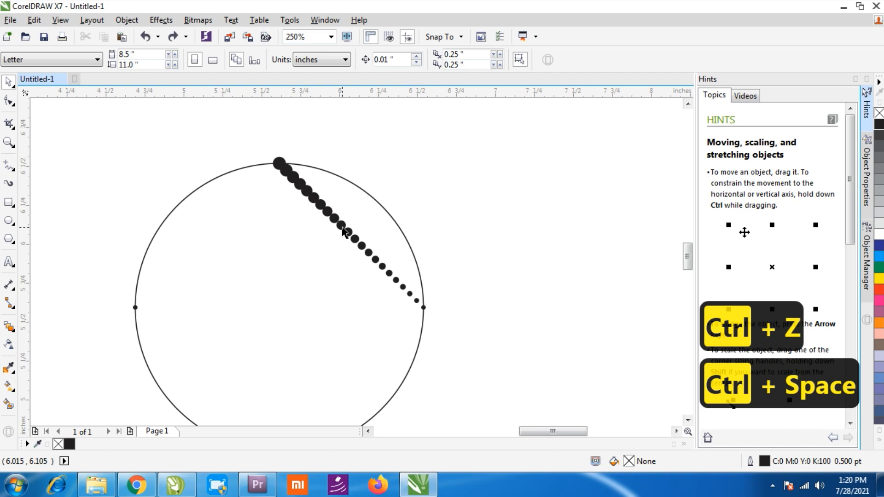
drag(250, 138, 516, 381)
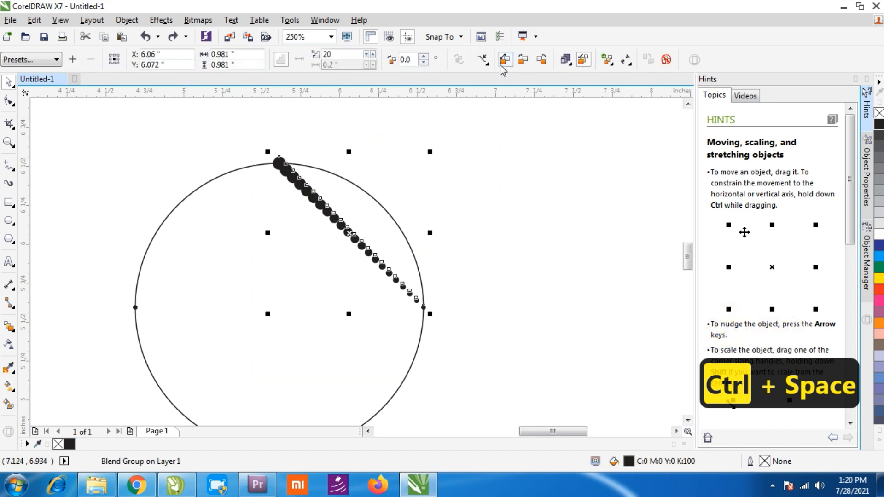
click(482, 59)
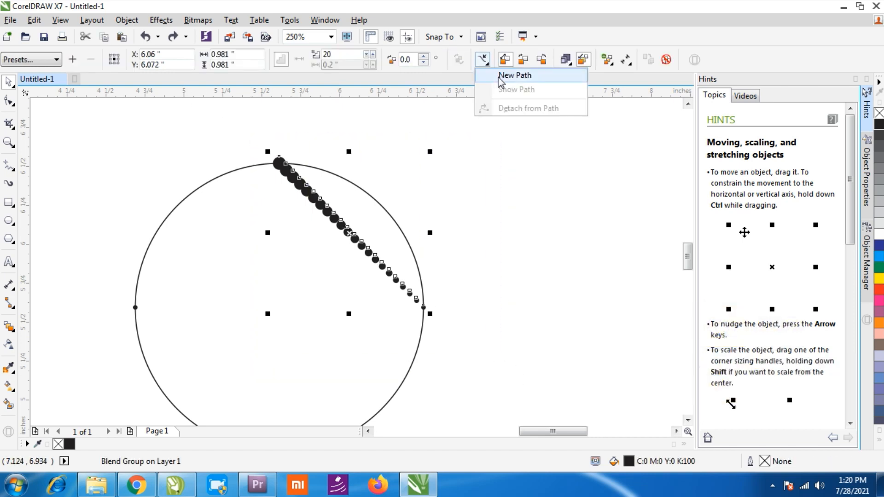
click(514, 75)
click(399, 223)
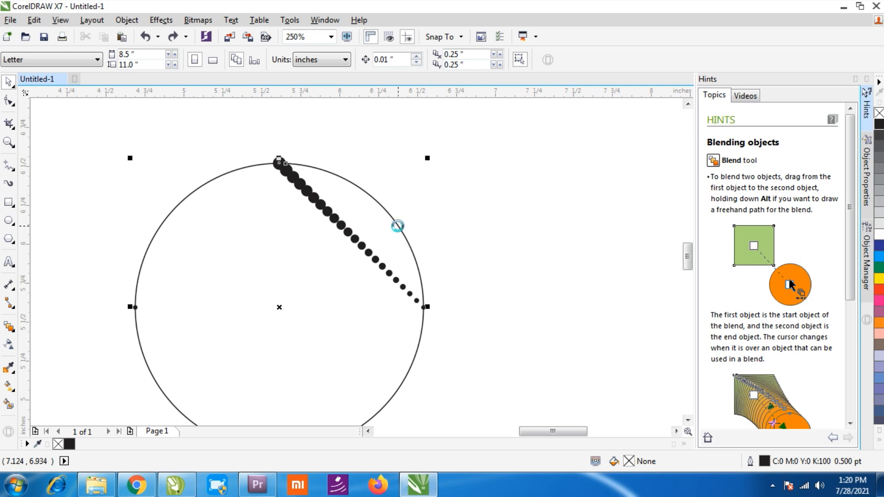
drag(247, 122, 512, 365)
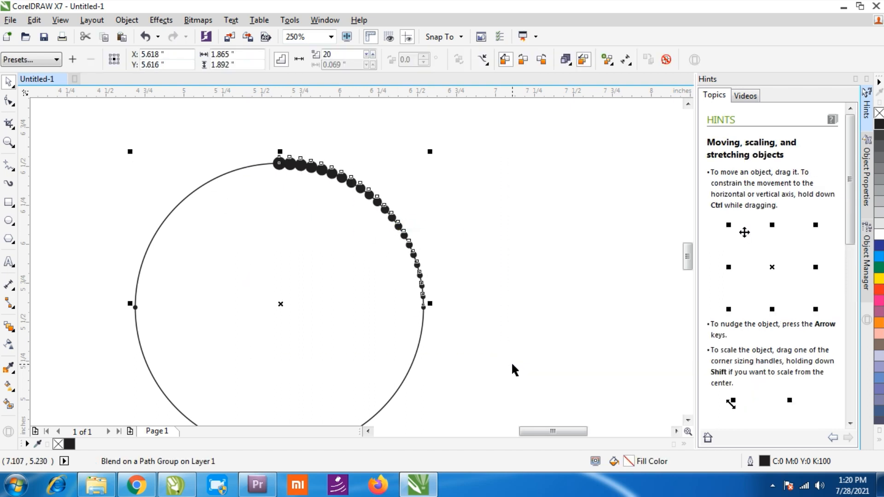
key(ctrl+k)
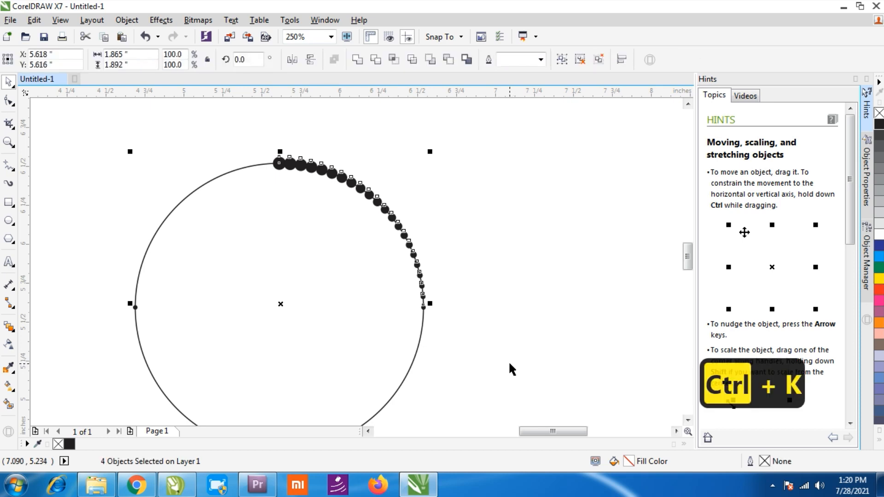
Move the separated dots away from the circle and undo the move
click(461, 257)
click(370, 195)
drag(370, 195, 396, 158)
key(ctrl+z)
click(276, 199)
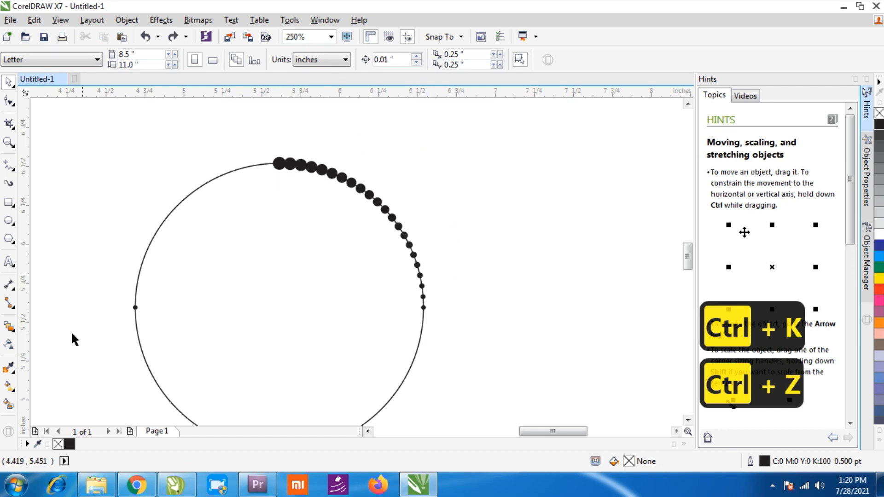
Blend the large top dot into the small left-hand dot with 20 steps
click(9, 328)
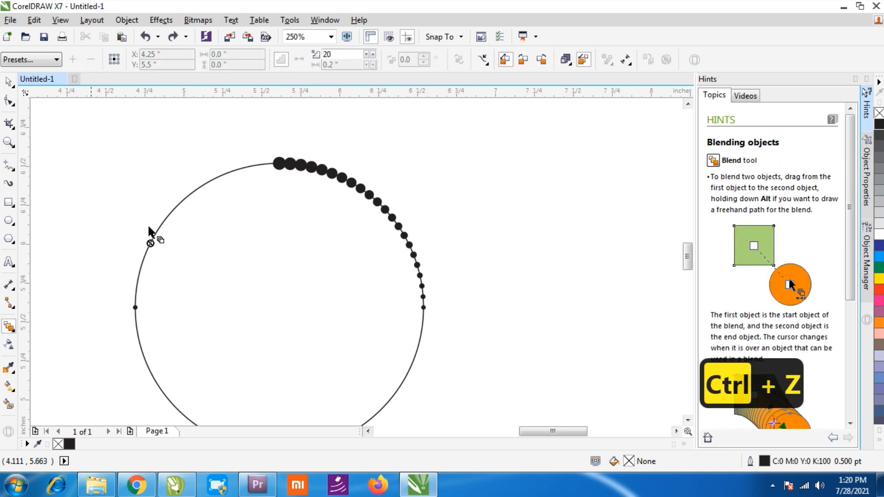
click(277, 169)
drag(276, 169, 134, 307)
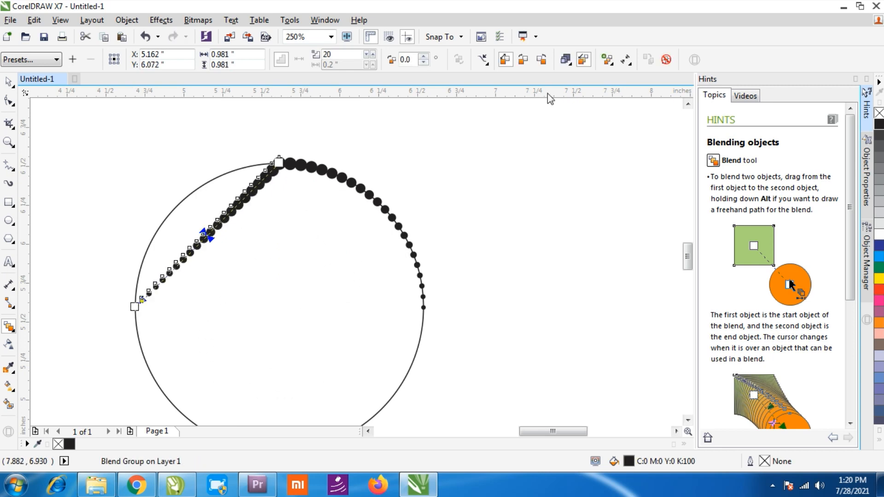
Fit the left-hand dot blend to the large circle as its new path and check how the dots run
click(483, 60)
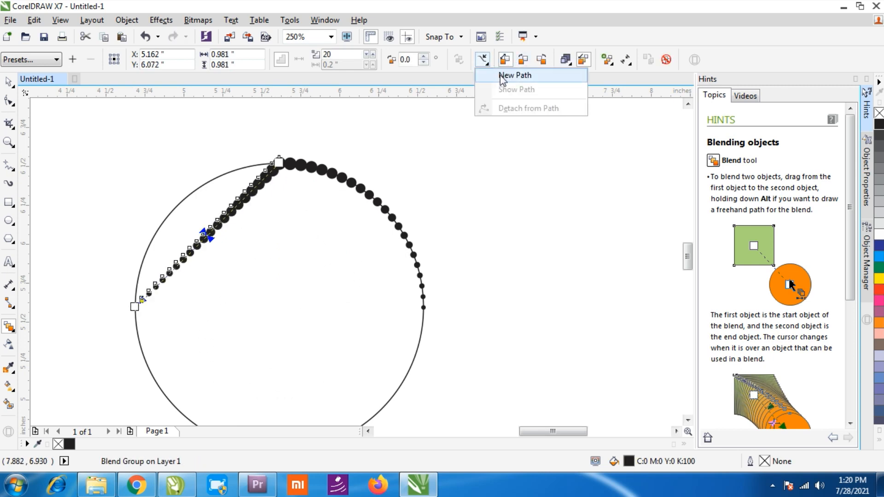
click(504, 76)
click(193, 195)
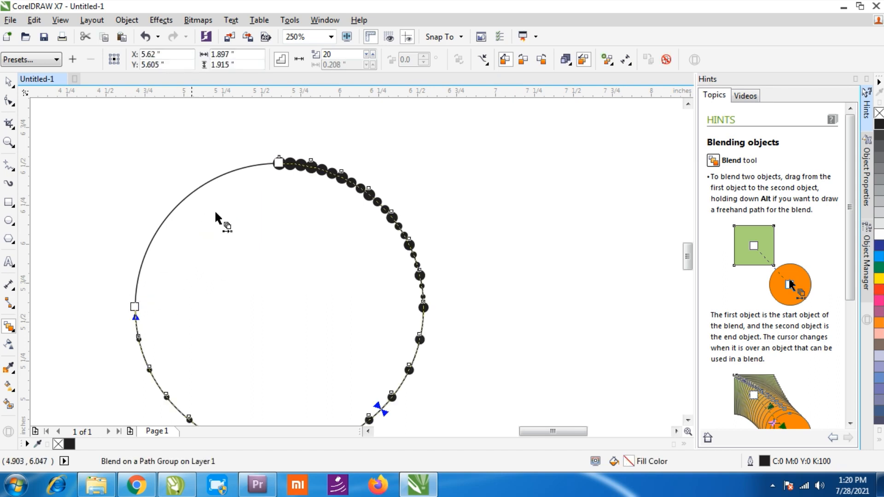
scroll(238, 265, down, 2)
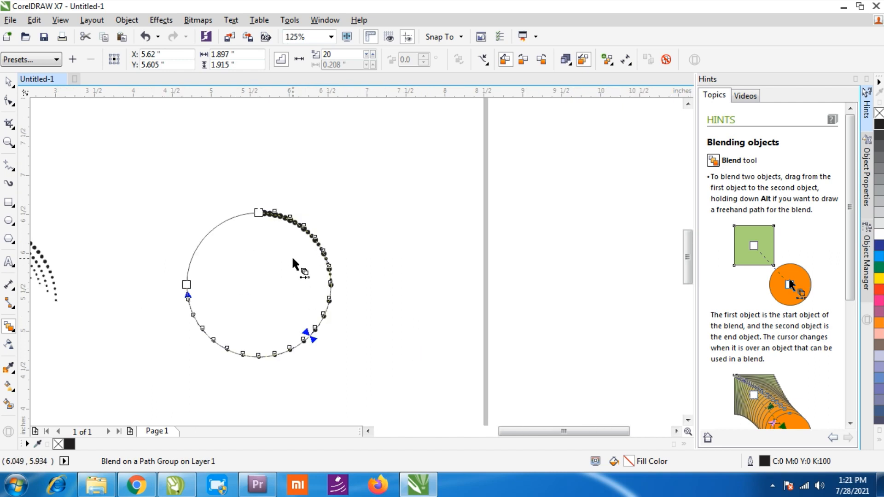
scroll(293, 260, up, 2)
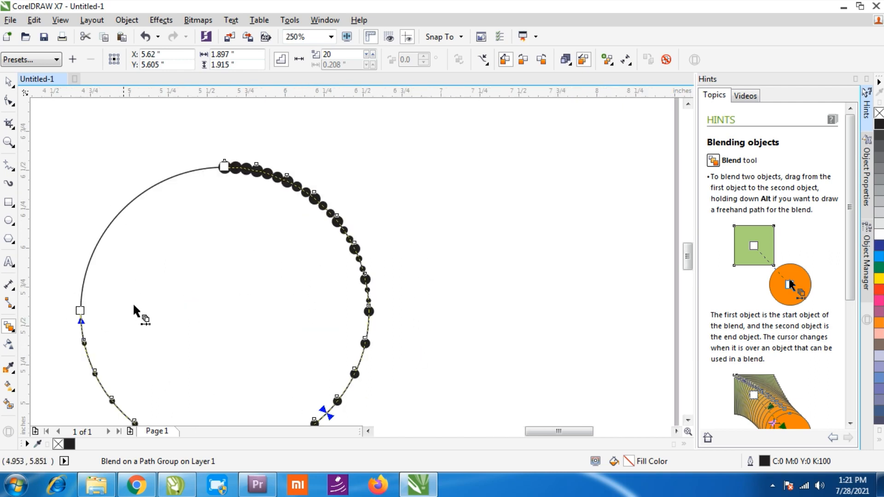
Undo the left-hand dot blend together with its fitting to the large circle, and deselect everything
key(ctrl+z)
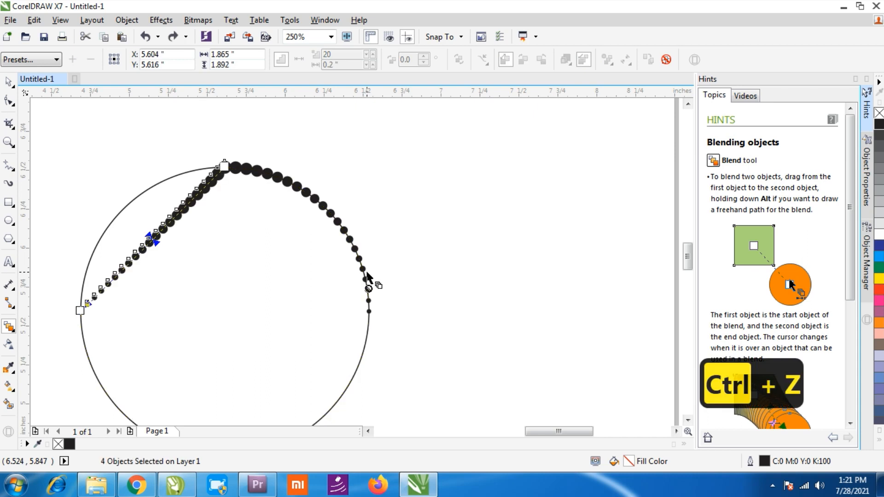
key(ctrl+z)
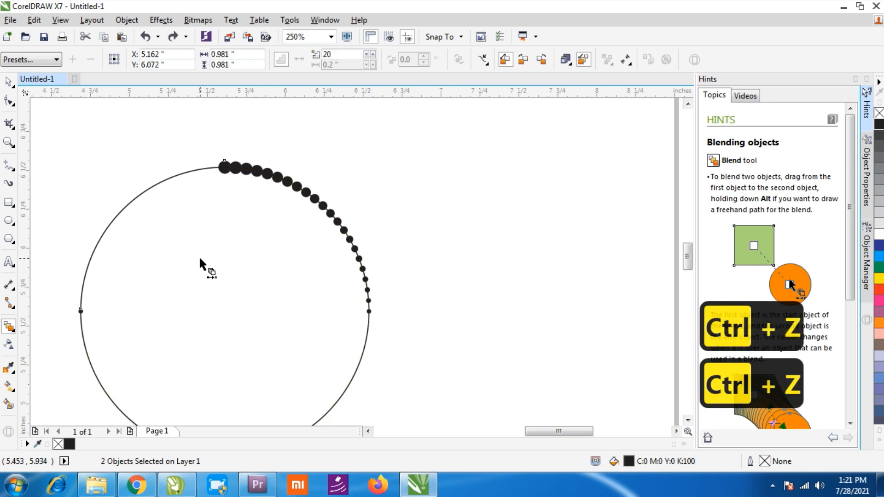
key(ctrl+space)
click(157, 138)
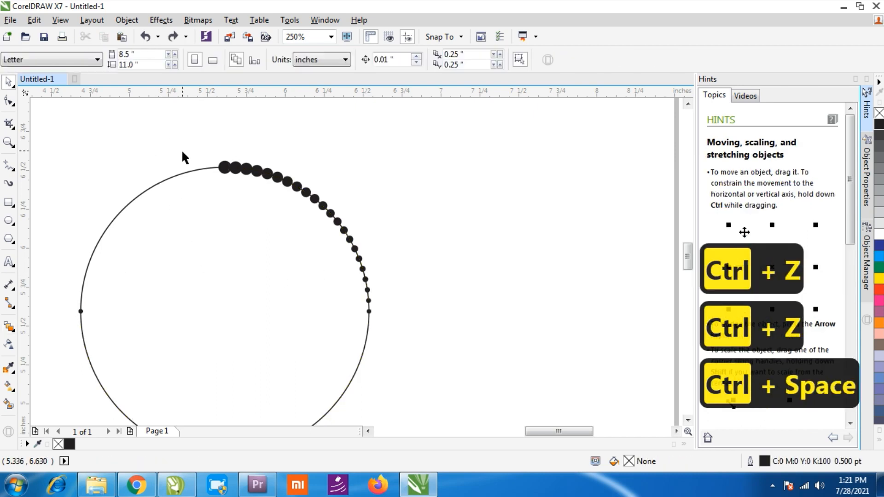
Bring the large top dot to the front and blend it into the small left-hand dot with 20 steps
click(224, 170)
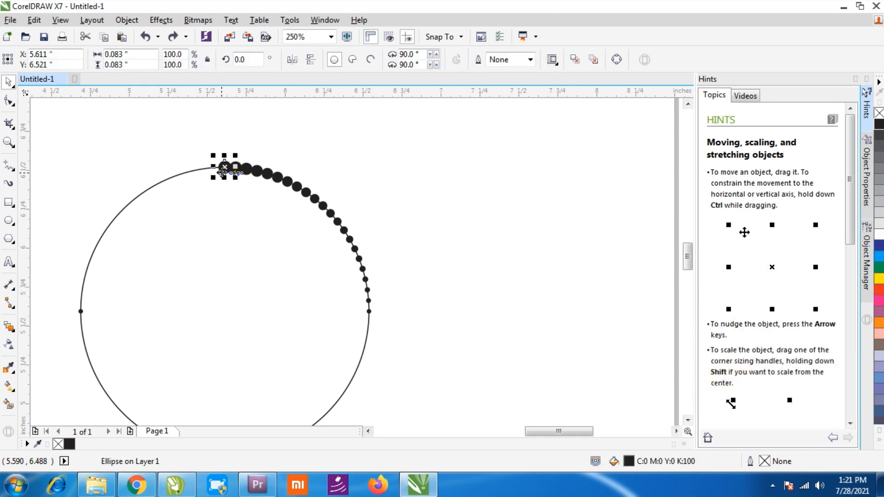
key(shift+Page_Up)
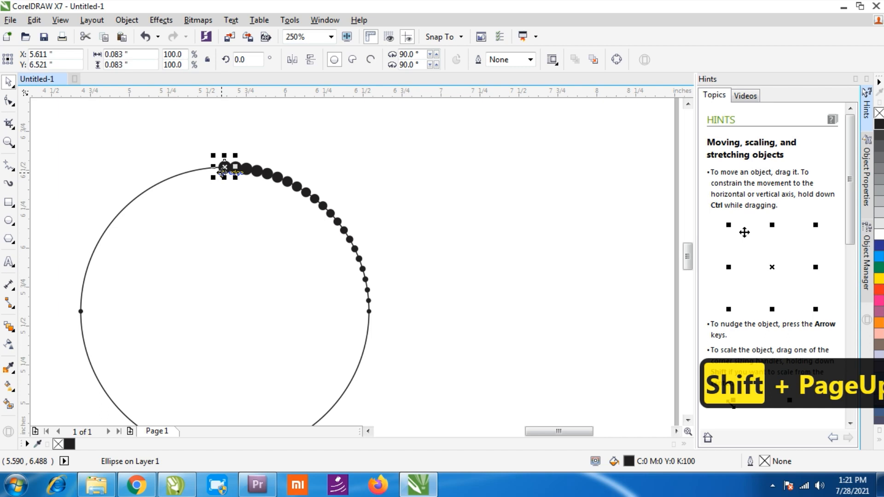
click(9, 326)
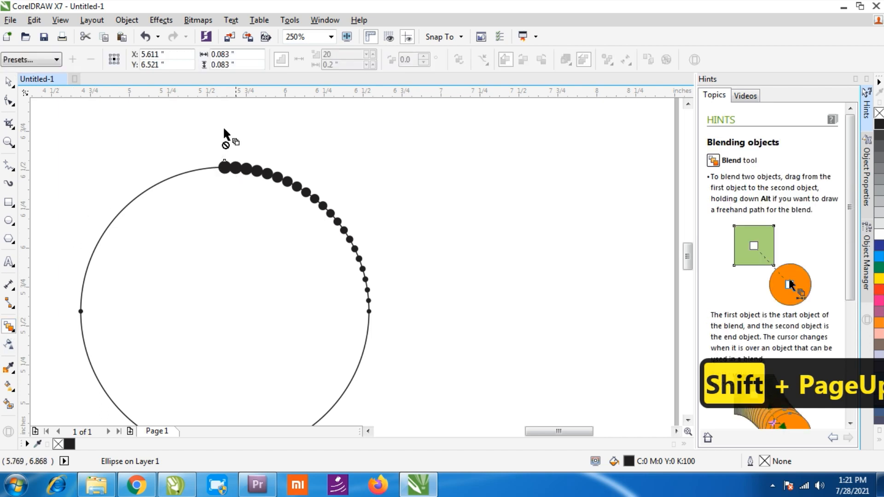
drag(224, 167, 79, 310)
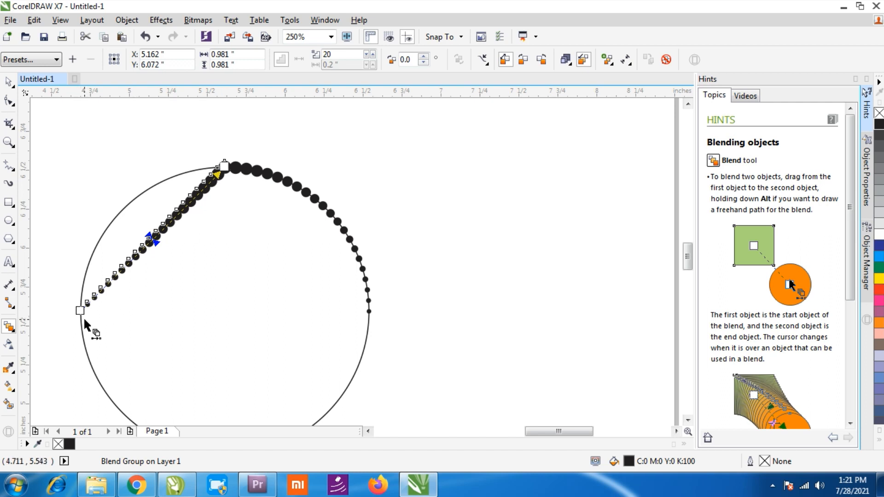
Try fitting the left-hand dot blend to the large circle as its new path, and undo back to the straight blend
click(482, 61)
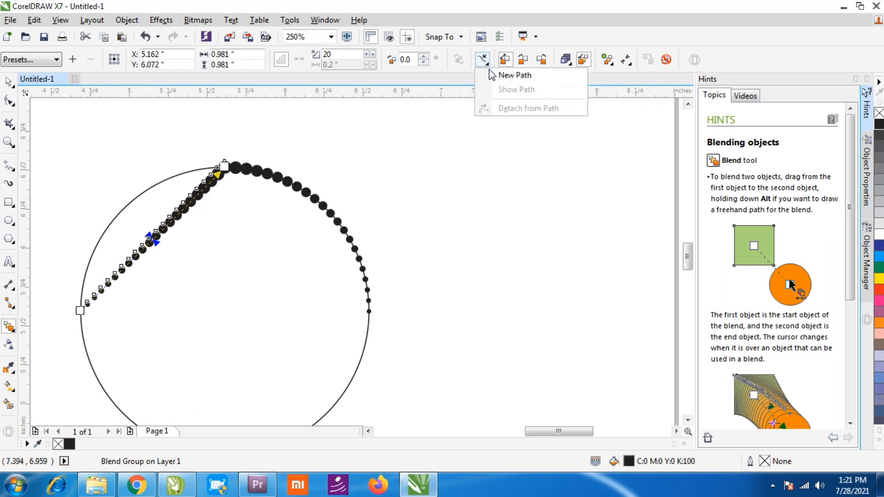
click(491, 74)
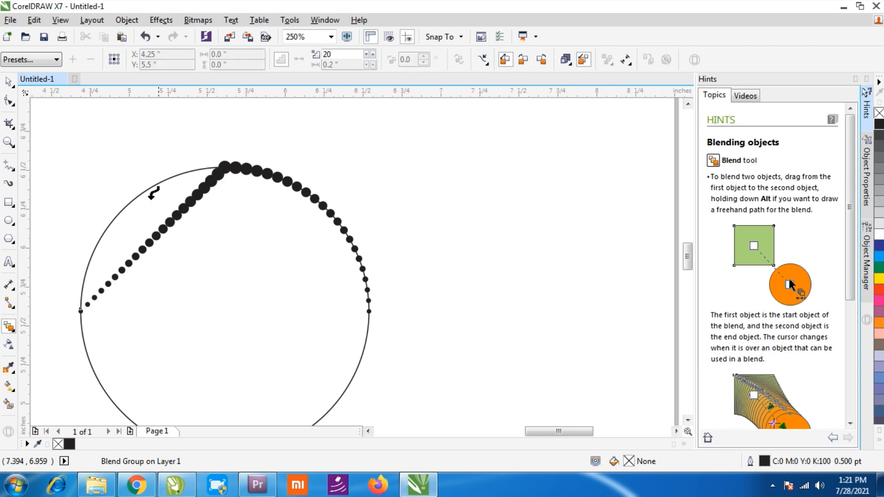
click(112, 230)
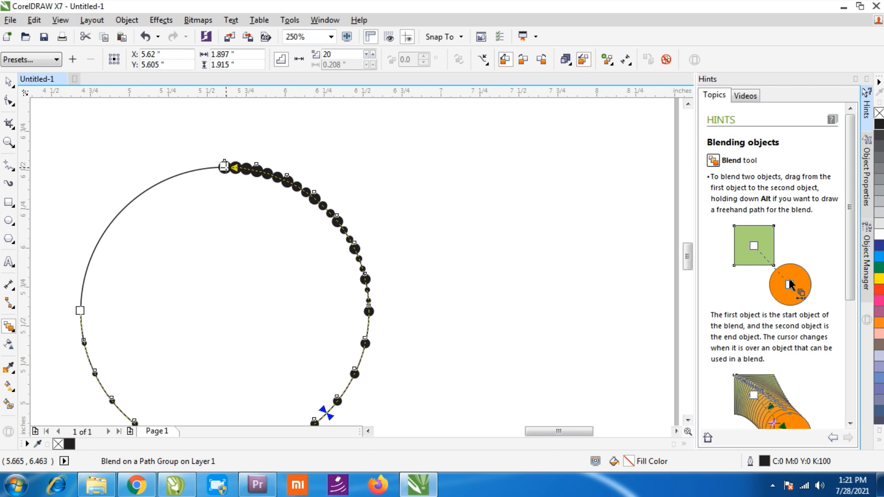
key(ctrl+z)
key(ctrl+z)
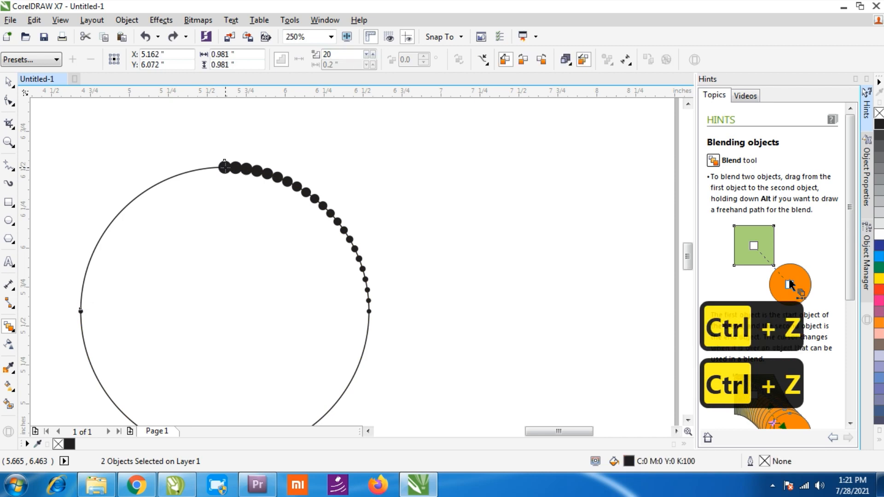
key(ctrl+shift+z)
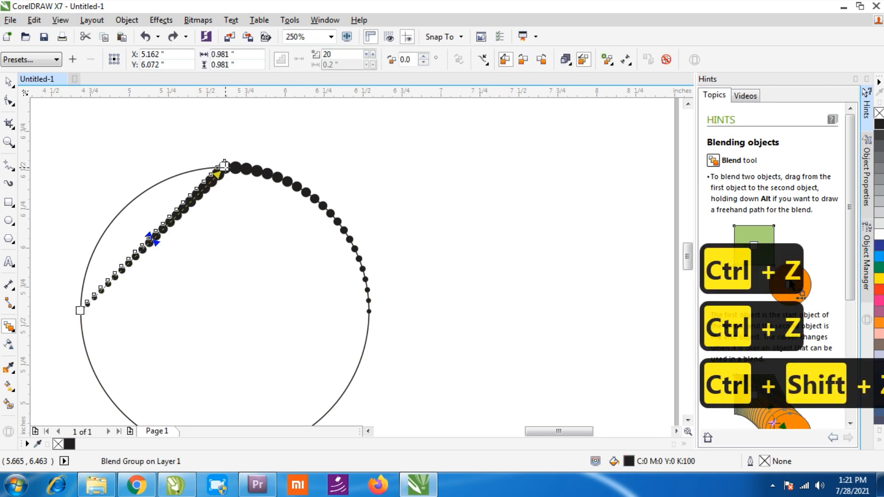
Reselect the straight left-hand dot blend and fit it to the large circle as its new path
key(ctrl+space)
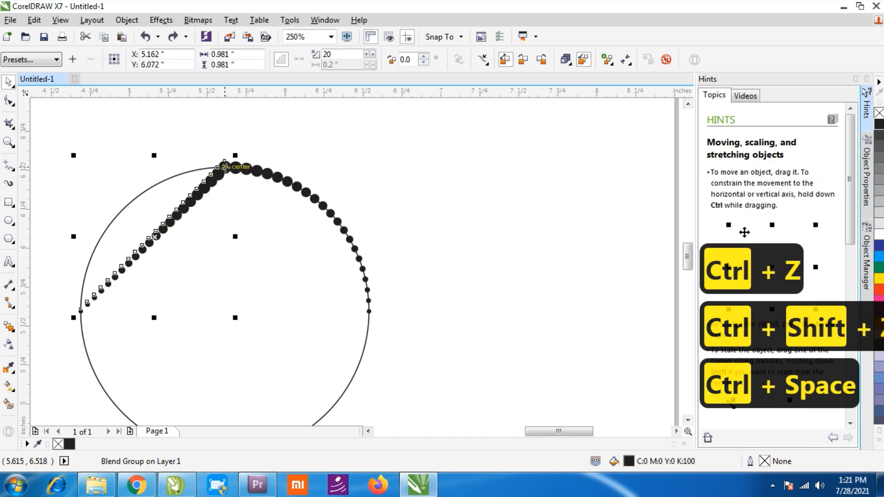
click(281, 303)
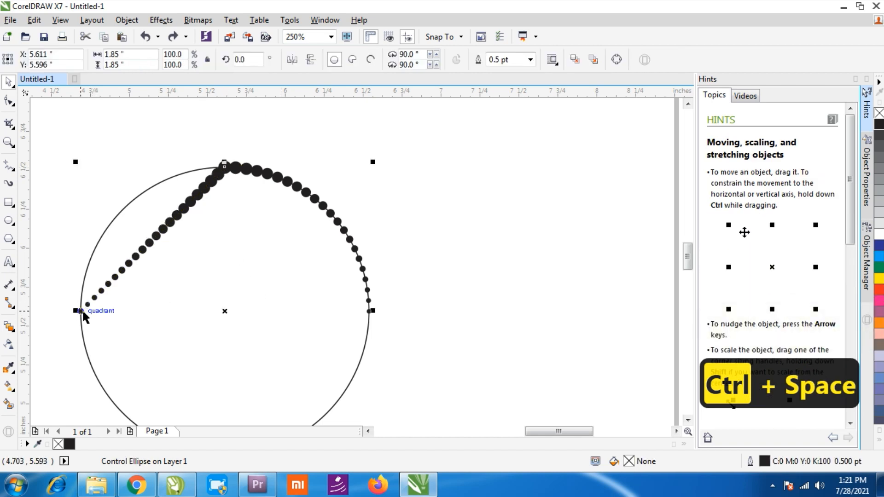
click(137, 256)
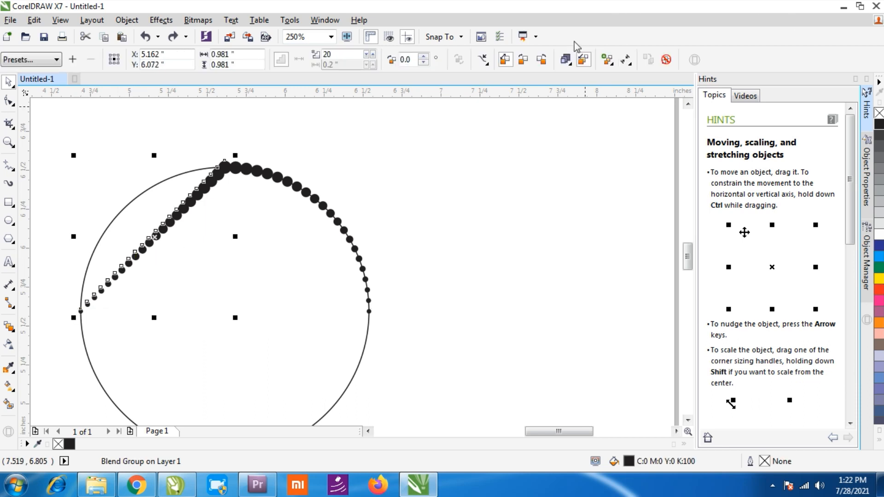
click(482, 58)
click(502, 76)
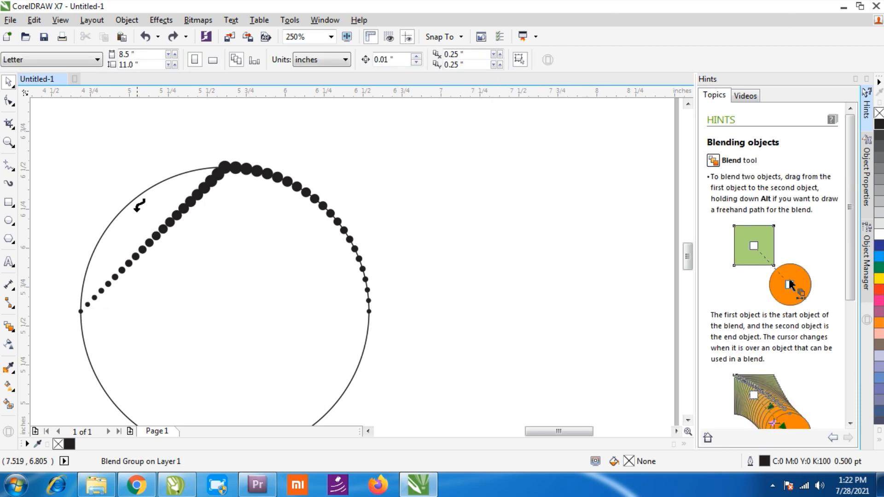
click(129, 202)
Mirror the large path circle horizontally to reverse the direction of the fitted blend
key(ctrl+space)
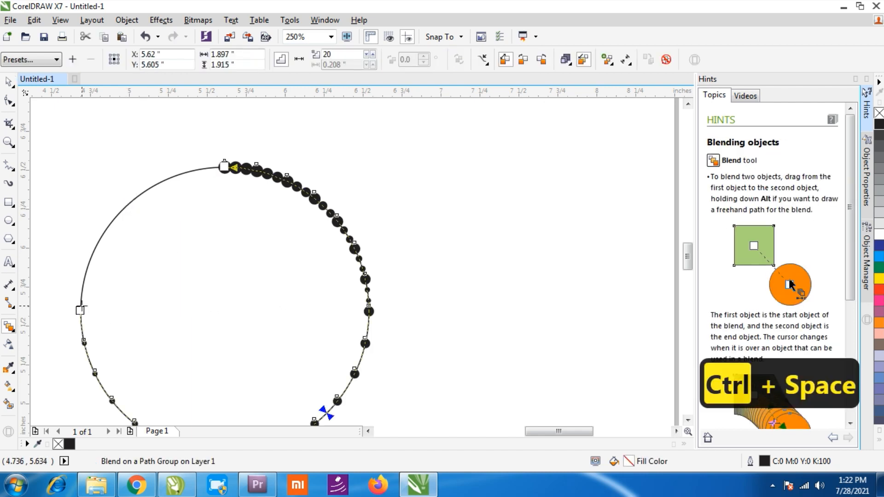
key(ctrl+space)
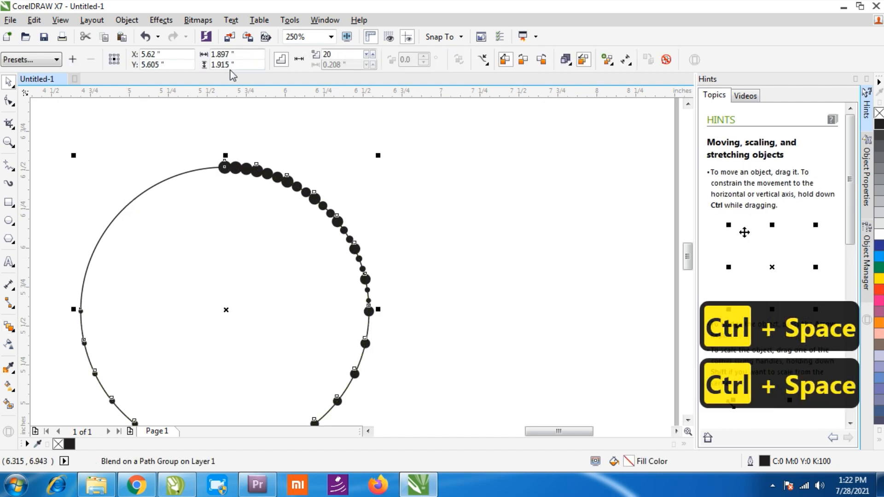
click(184, 210)
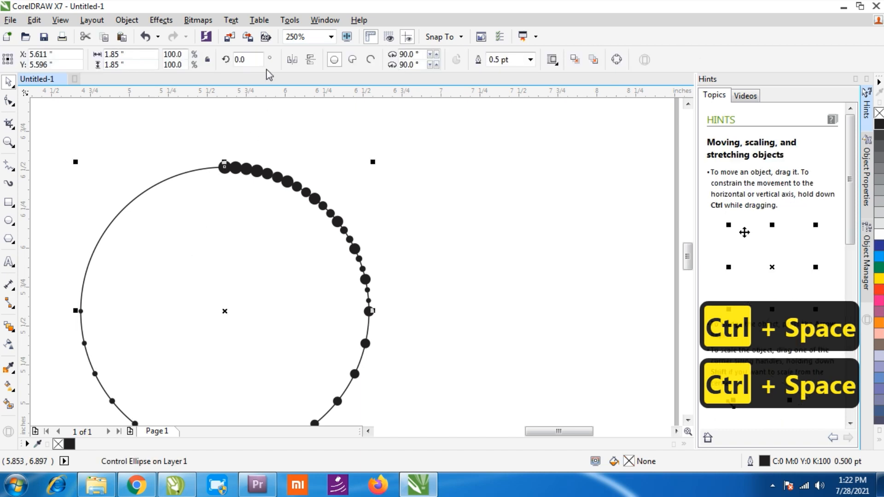
click(293, 60)
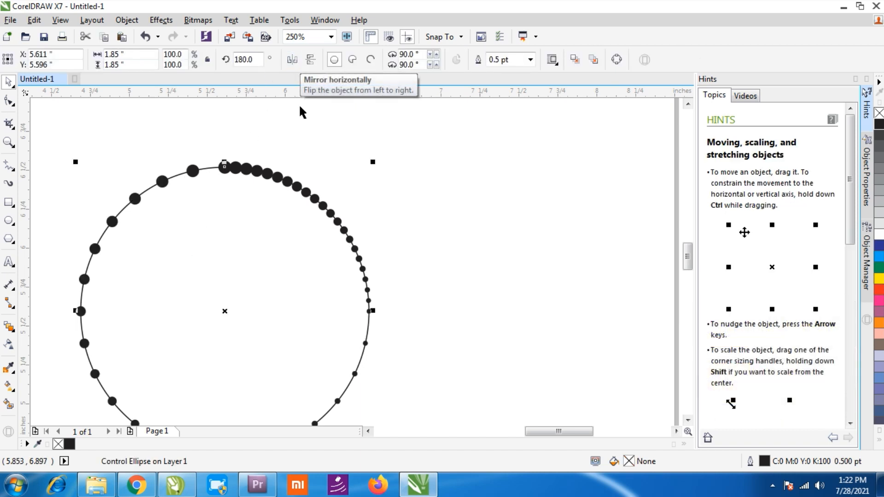
Try to reposition the mirrored dot blend on the circle, and undo the change
scroll(311, 139, down, 3)
scroll(319, 180, up, 3)
drag(404, 156, 352, 241)
click(372, 205)
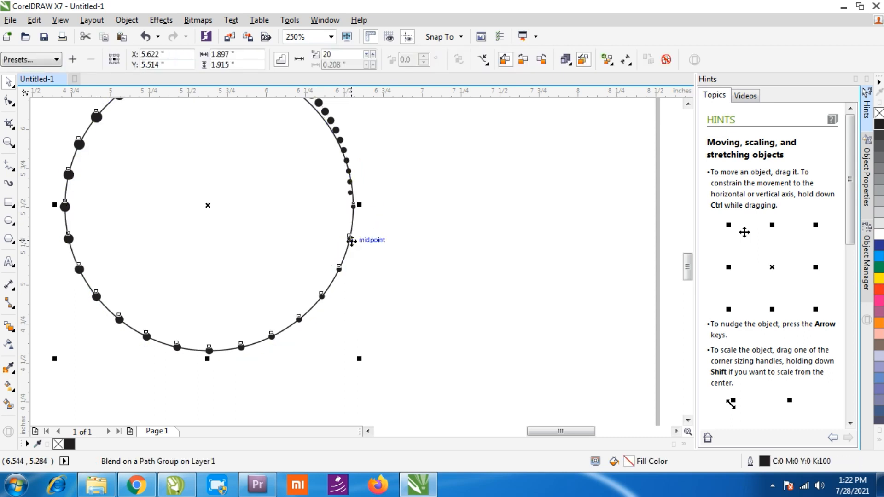
key(ctrl+z)
Move the blend's small end dot to the circle's left side, level with the opposite small dot
drag(371, 187, 348, 207)
click(361, 197)
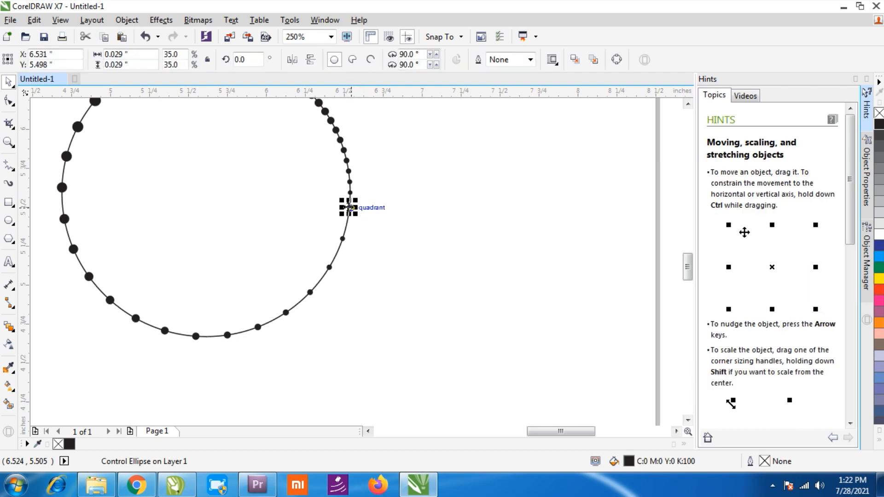
click(62, 206)
scroll(63, 203, up, 3)
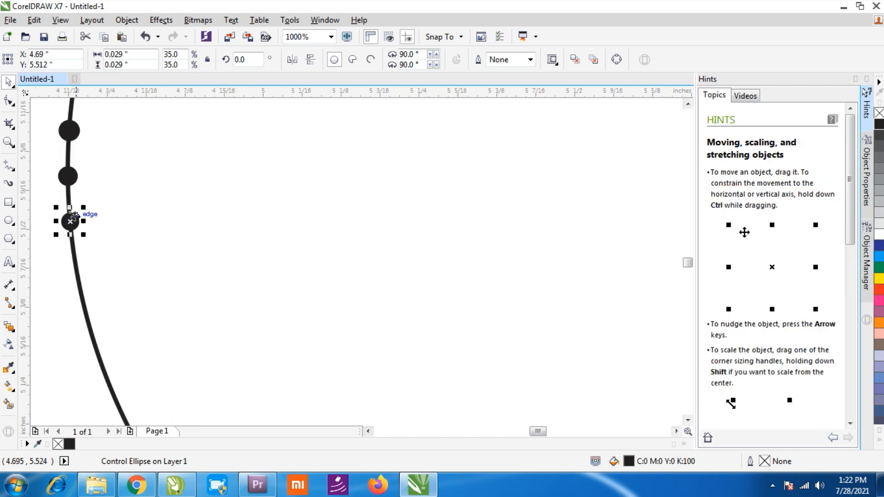
scroll(63, 202, down, 3)
drag(71, 220, 71, 207)
click(92, 265)
Check that the two small end dots are level with a temporary horizontal guideline through the circle's centre, and remove the guideline
drag(219, 98, 213, 207)
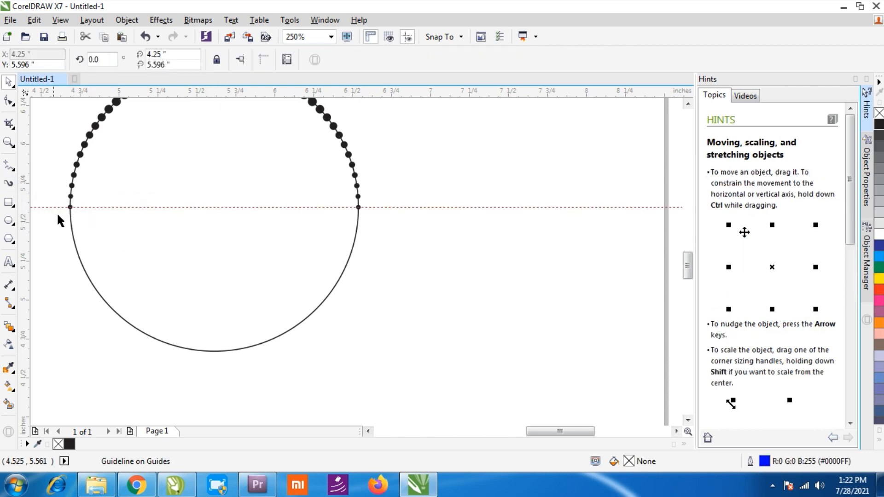
key(ctrl+z)
scroll(367, 235, down, 2)
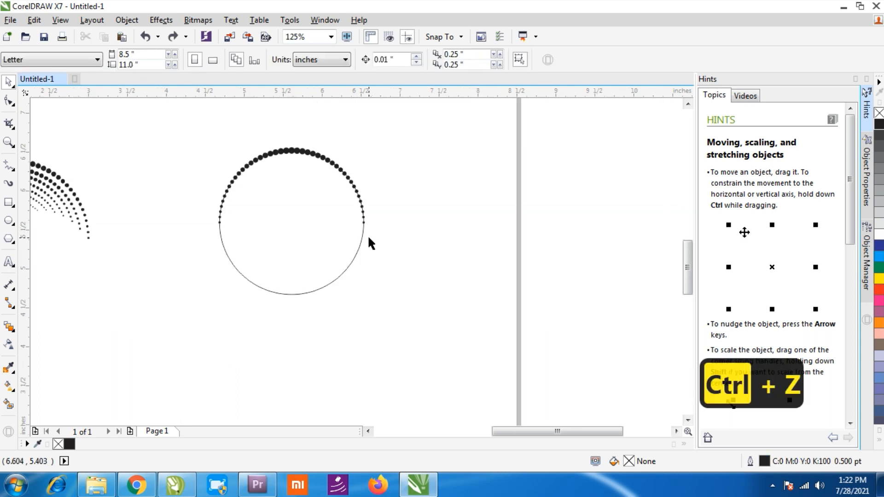
Break the fitted left-hand dot blend apart from its circular path
key(F2)
drag(167, 121, 391, 290)
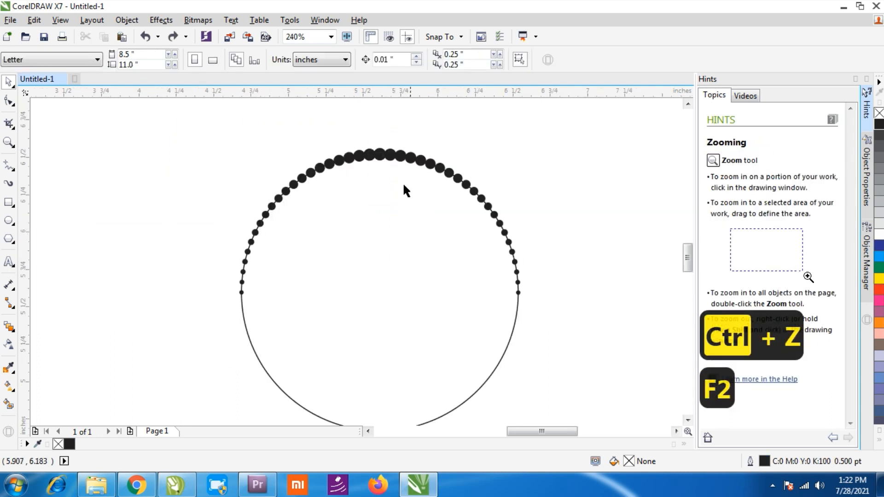
click(373, 158)
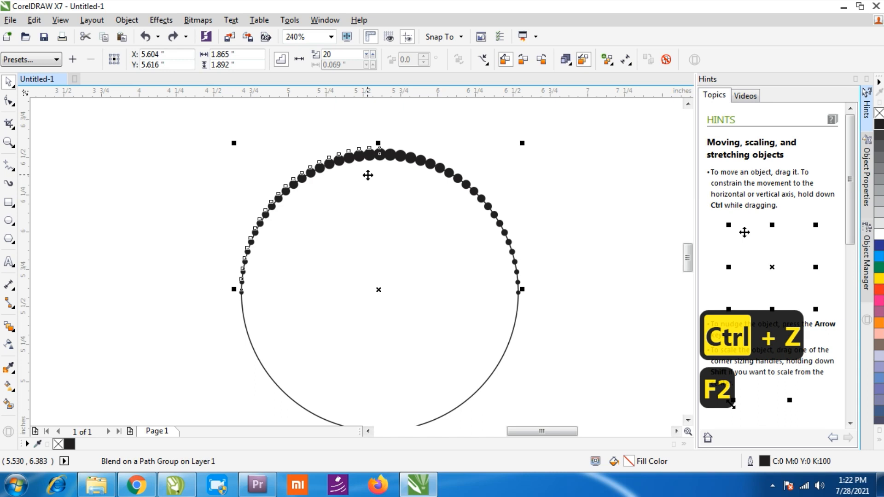
key(ctrl+k)
Group all the dots along the upper arc, and group them with the large circle
drag(157, 135, 587, 331)
key(ctrl+g)
key(Delete)
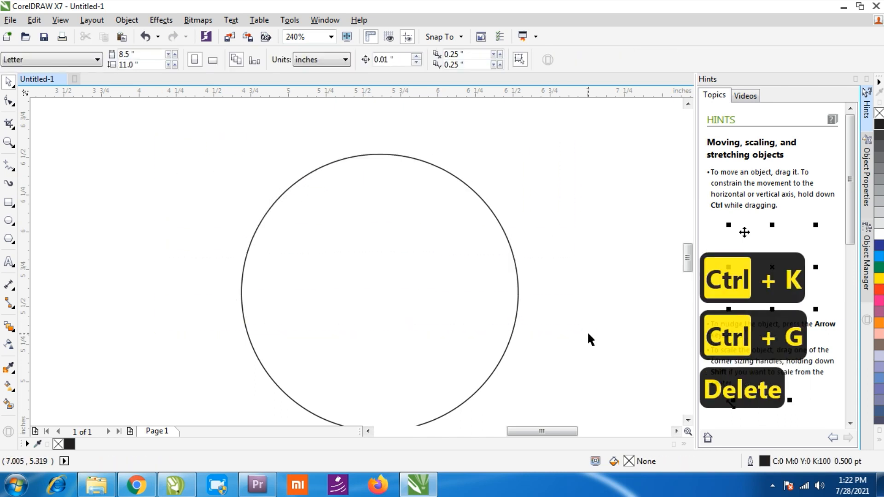
key(ctrl+z)
key(ctrl+g)
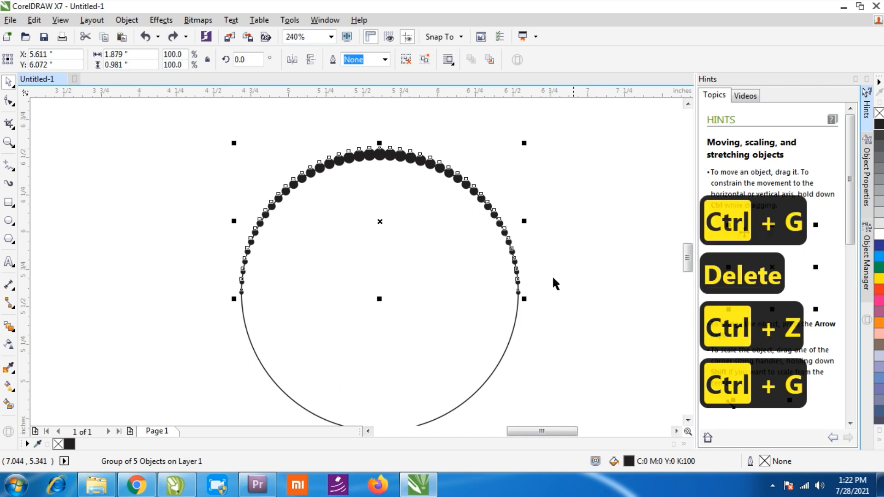
shift+click(446, 325)
key(ctrl+g)
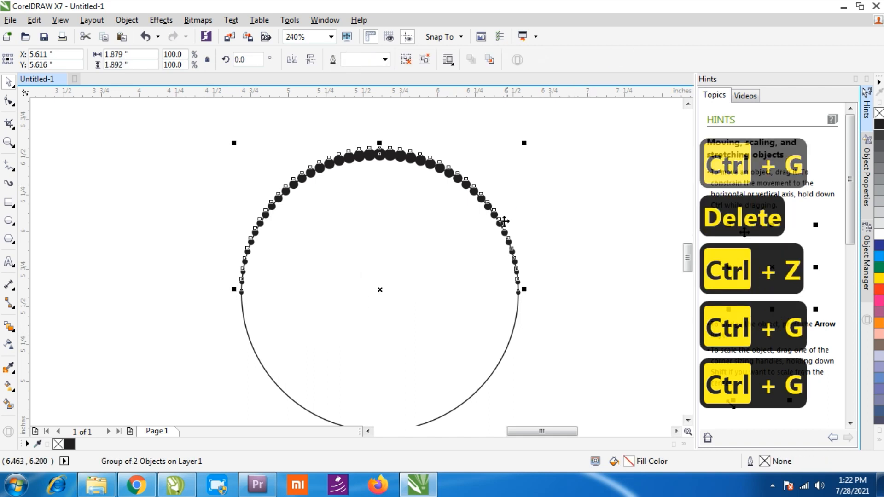
Create a concentric inner copy of the dots-and-circle group scaled to 87.3%
scroll(426, 274, down, 4)
scroll(418, 238, up, 4)
drag(474, 168, 480, 187)
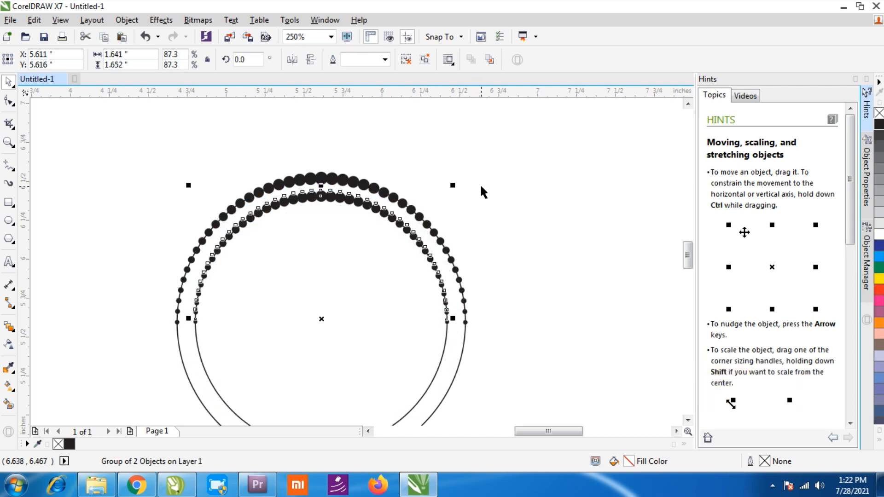
Repeat the scaled duplication eleven times to fill the circle with shrinking concentric dot rings
key(ctrl+r)
key(ctrl+r)
key(ctrl+r)
key(ctrl+r)
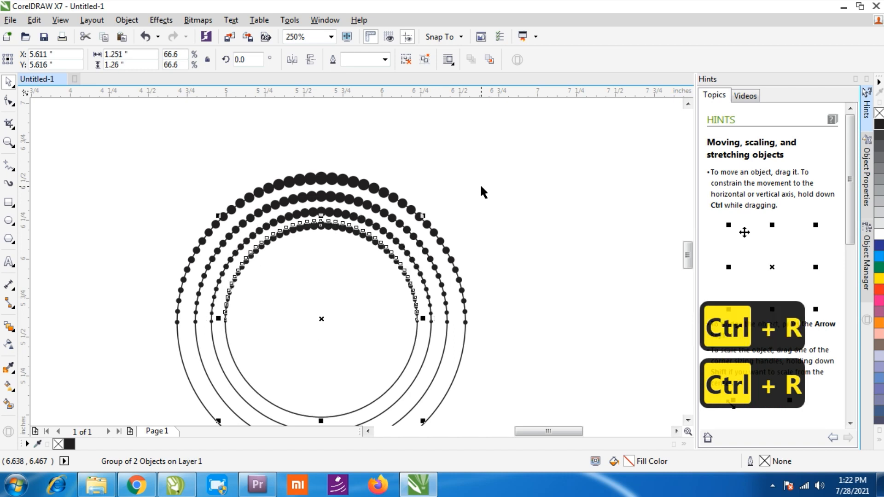
key(ctrl+r)
key(ctrl+r)
key(ctrl+r)
key(ctrl+r)
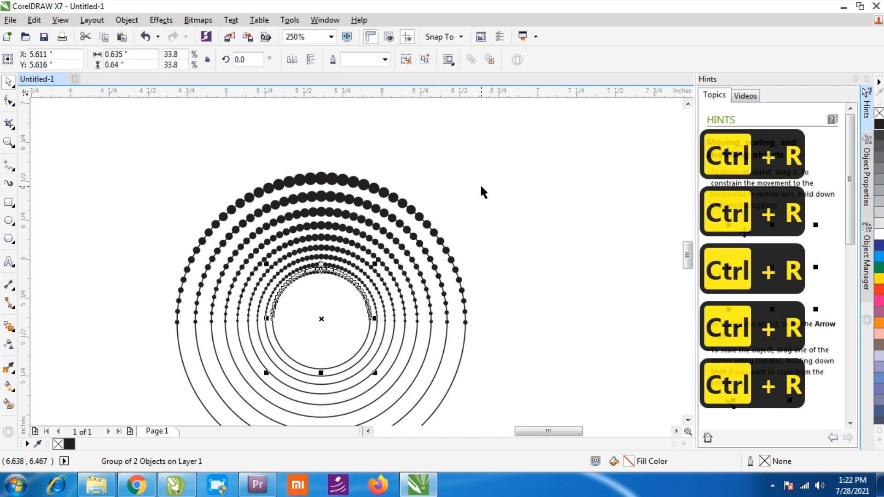
key(ctrl+r)
key(ctrl+r)
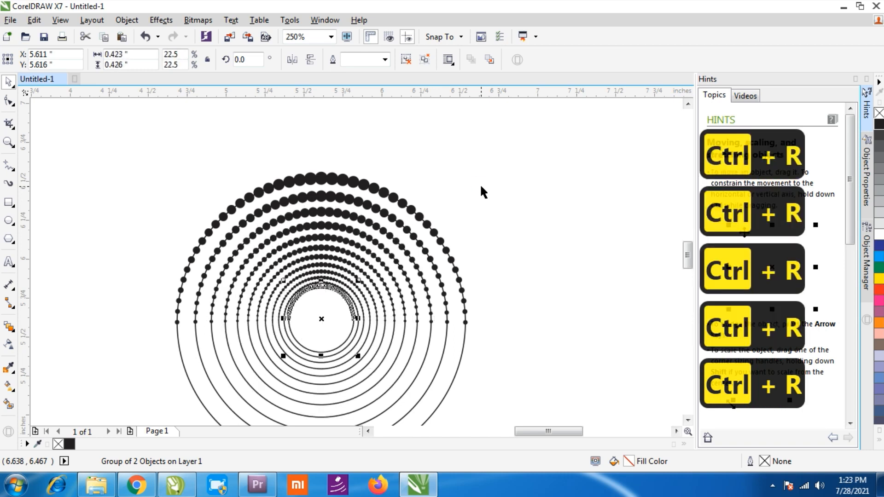
key(ctrl+r)
key(F2)
drag(141, 173, 576, 437)
click(529, 212)
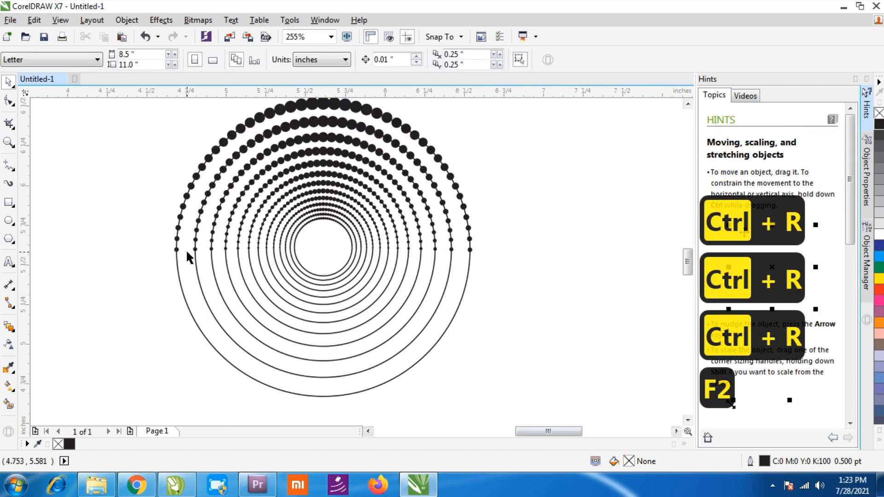
Rotate the second-largest ring group clockwise by about 10.7° around its centre
click(325, 276)
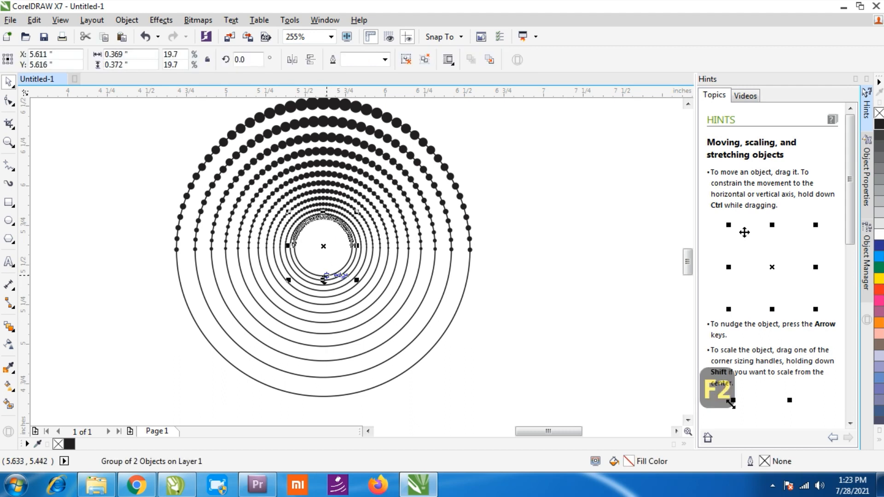
click(495, 323)
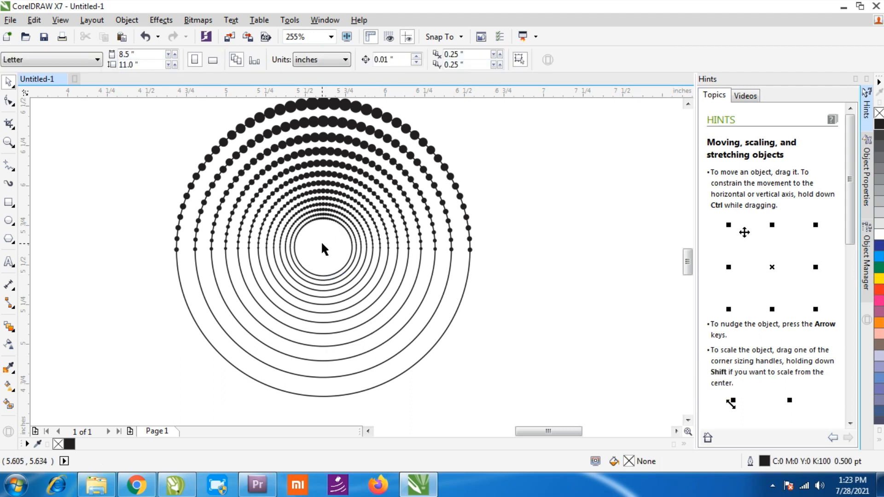
click(203, 203)
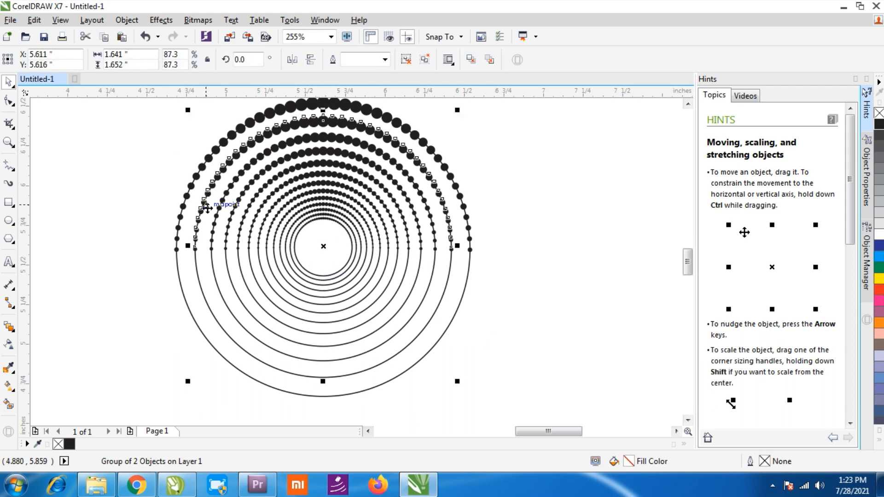
click(204, 205)
drag(186, 385, 173, 308)
key(ctrl+z)
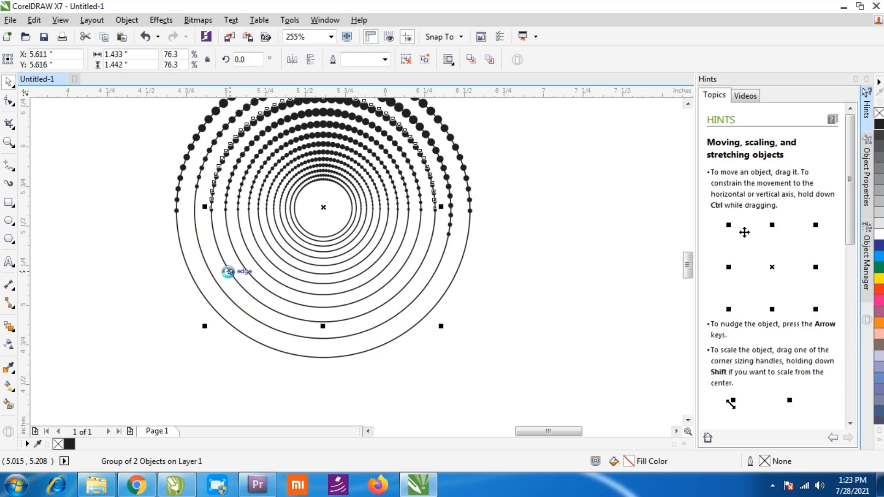
Repeat the rotation on the third, fourth and fifth rings, turning each one increment further than the ring outside it, reaching 317.262° on the fifth
key(ctrl+r)
key(ctrl+r)
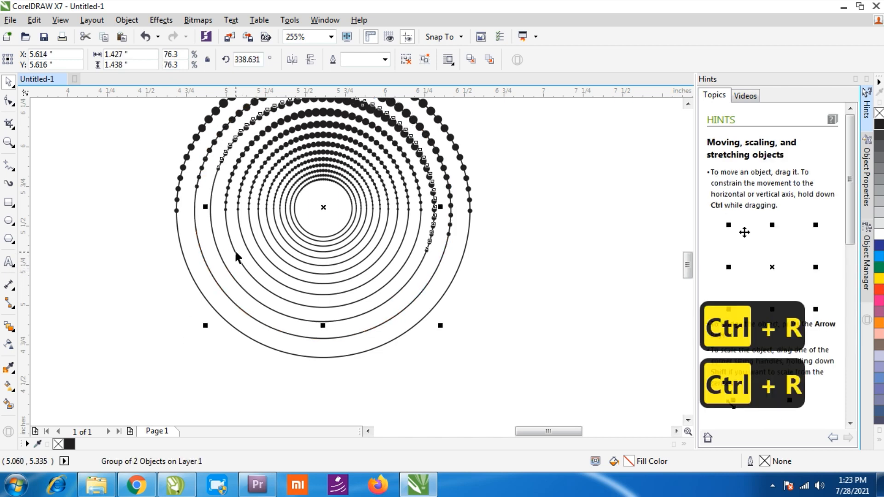
key(ctrl+r)
key(ctrl+r)
key(ctrl+r)
key(ctrl+r)
key(ctrl+r)
key(ctrl+r)
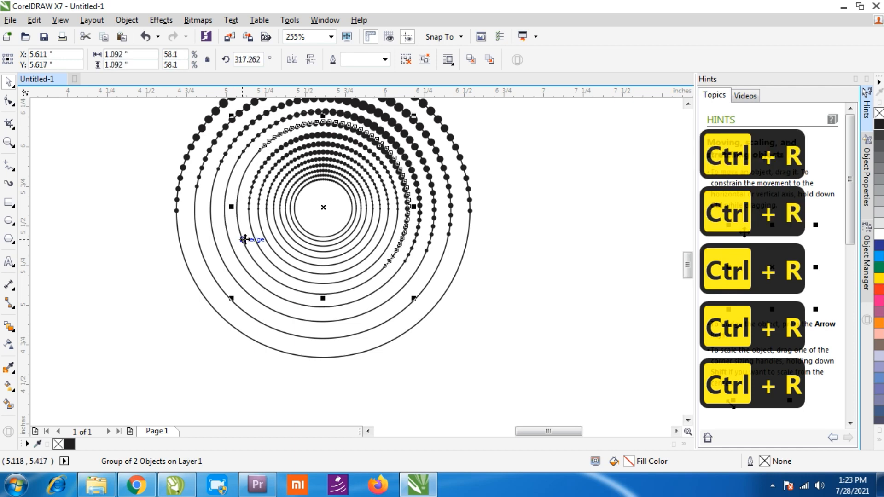
Repeat the rotation on the sixth and seventh rings, bringing the seventh, 44.3% ring to 306.578°
key(ctrl+r)
key(ctrl+r)
key(ctrl+r)
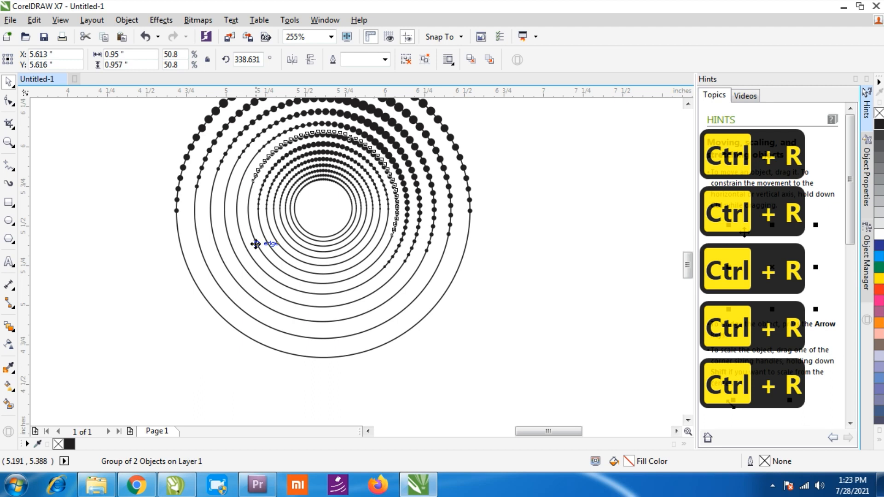
key(ctrl+r)
key(ctrl+r)
key(ctrl+r)
key(ctrl+r)
key(ctrl+r)
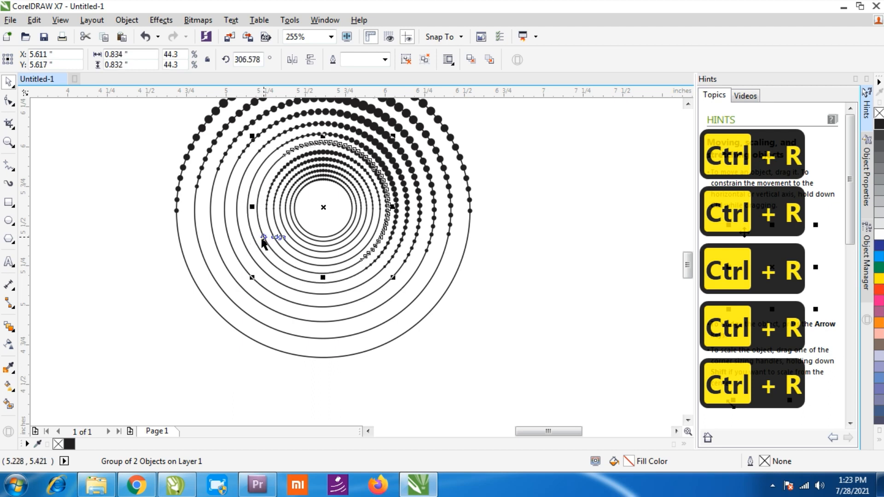
Repeat the rotation on the eighth ring, scaled at 38.7%, until its angle is 295.893°
key(ctrl+r)
key(ctrl+r)
key(ctrl+r)
key(ctrl+r)
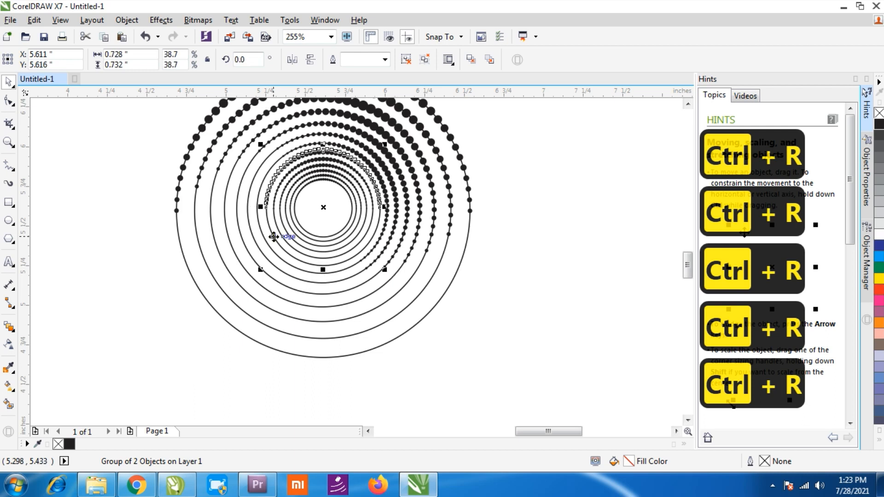
key(ctrl+r)
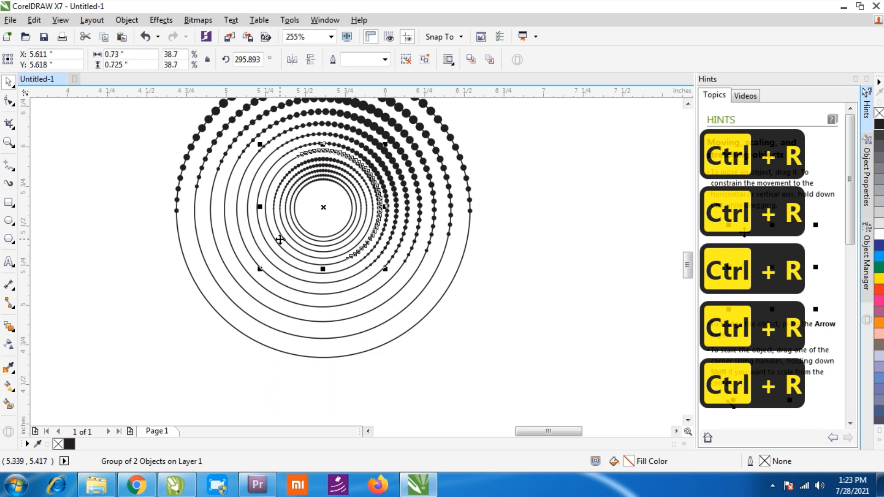
Repeat the rotation on the ninth ring, scaled at 33.8%, until its angle is 285.209°
click(280, 239)
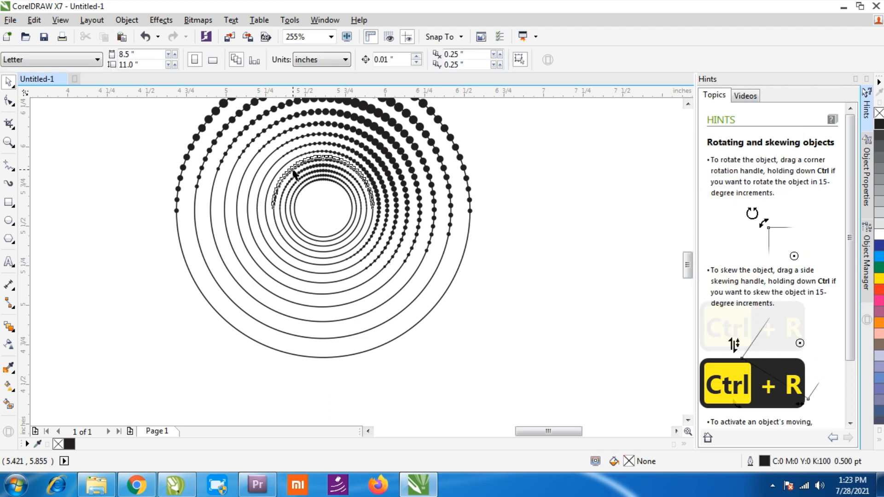
click(339, 212)
key(ctrl+r)
key(ctrl+r)
key(ctrl+r)
key(ctrl+r)
key(ctrl+r)
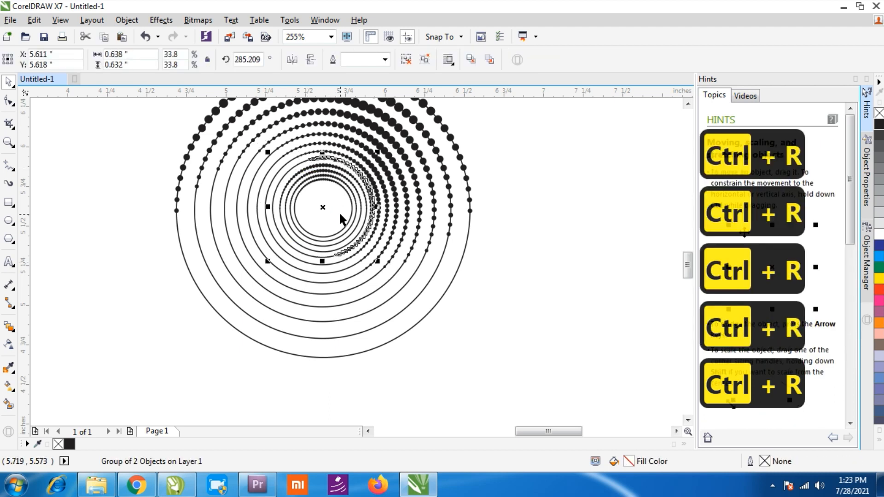
Repeat the rotation on the tenth ring, scaled at 29.5%, until its angle is 274.524°
key(ctrl+r)
key(ctrl+r)
key(ctrl+r)
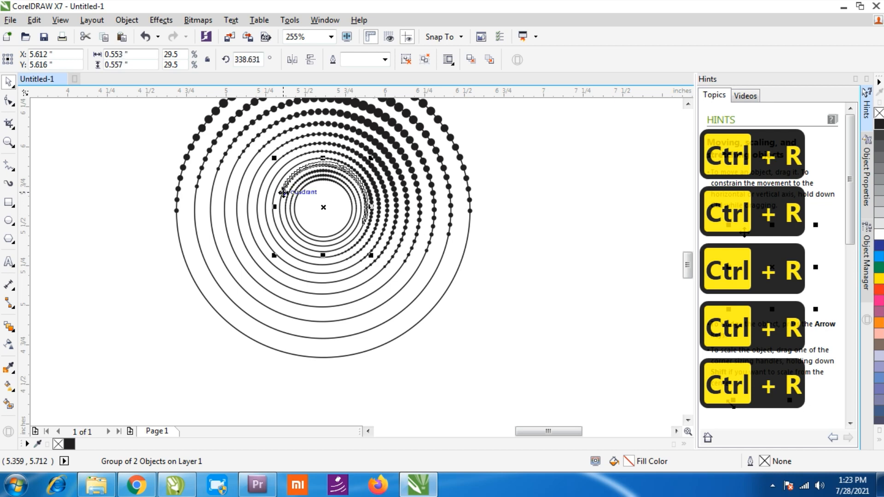
key(ctrl+r)
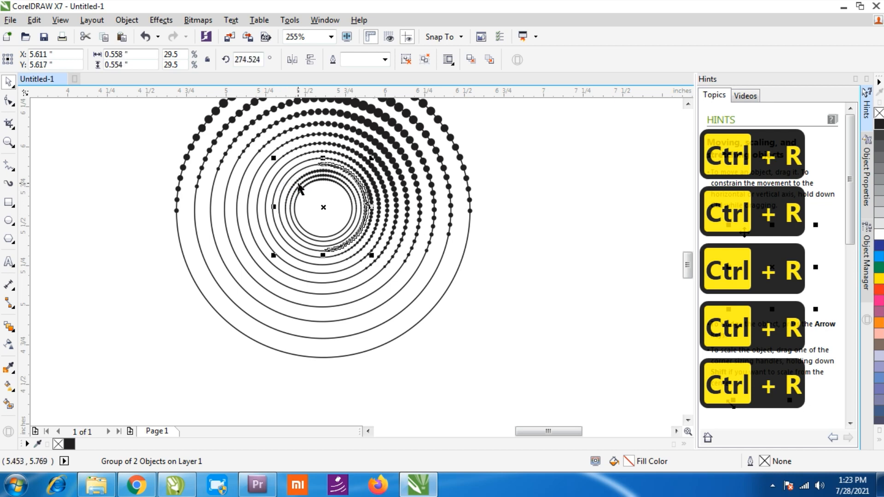
Repeat the rotation on the eleventh ring, scaled at 25.8%, until its angle is 274.524°
key(ctrl+r)
key(ctrl+r)
key(ctrl+r)
key(ctrl+r)
key(ctrl+r)
key(ctrl+r)
key(ctrl+r)
key(ctrl+r)
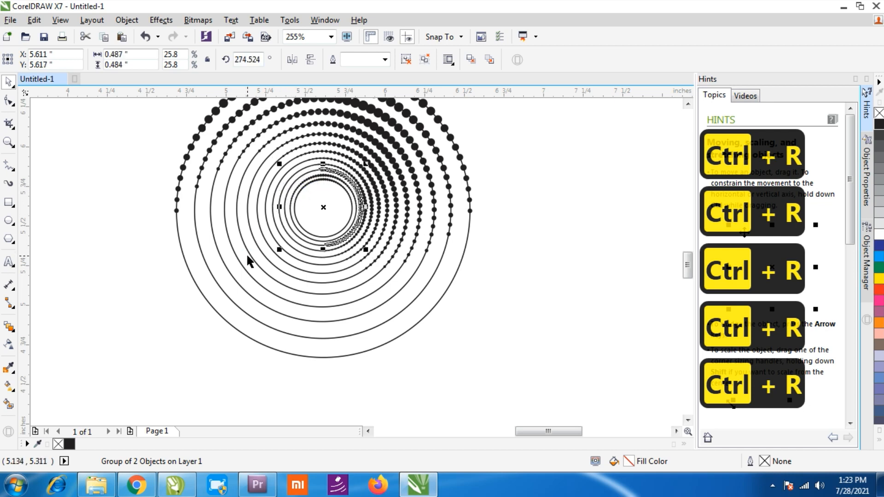
Repeat the rotation on the twelfth ring, scaled at 22.5%, until its angle is 263.84°
key(ctrl+r)
key(ctrl+r)
key(ctrl+r)
key(ctrl+r)
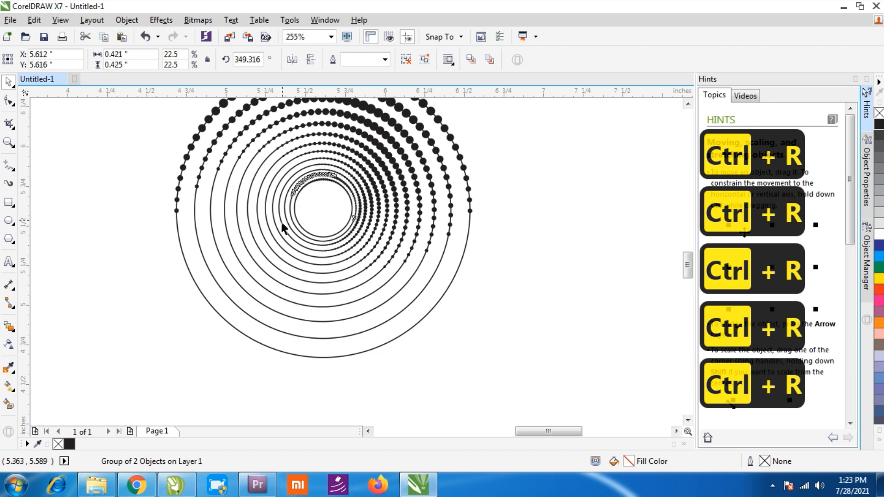
key(ctrl+r)
key(ctrl+r)
key(ctrl+r)
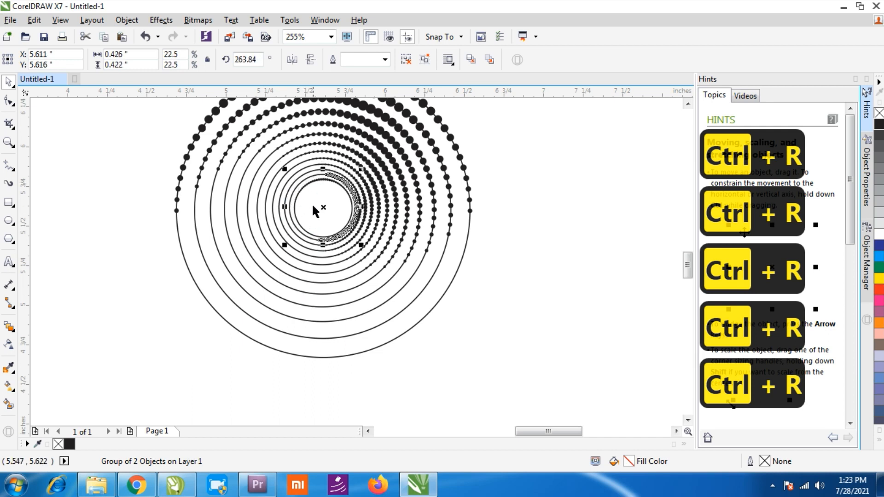
Delete the unrotated smallest ring, and delete the guide circle inside the group of the next ring out
key(Delete)
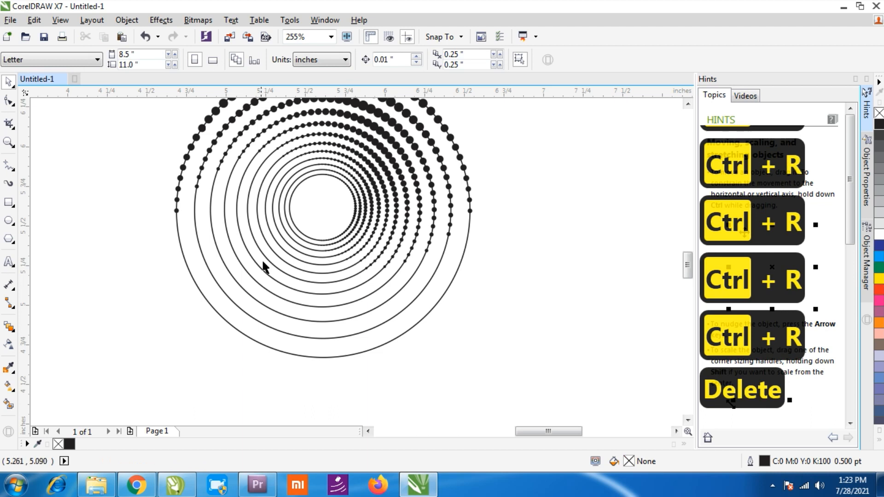
click(309, 215)
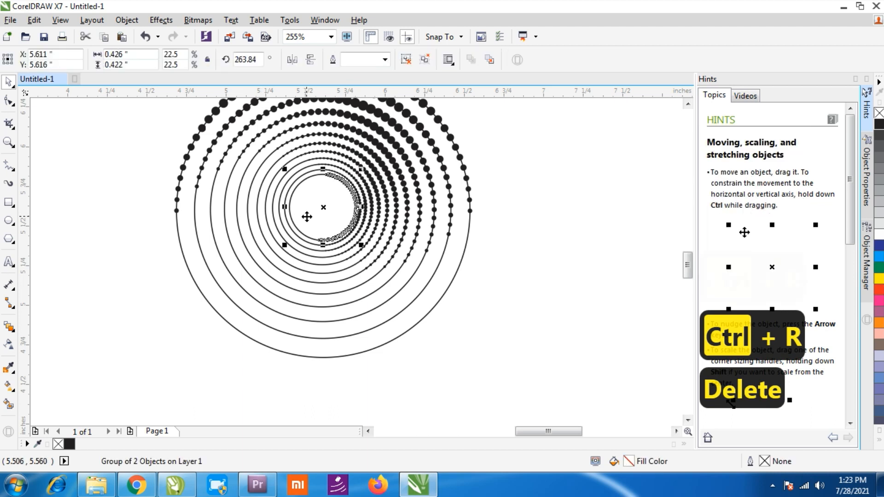
ctrl+click(307, 216)
key(ctrl+r)
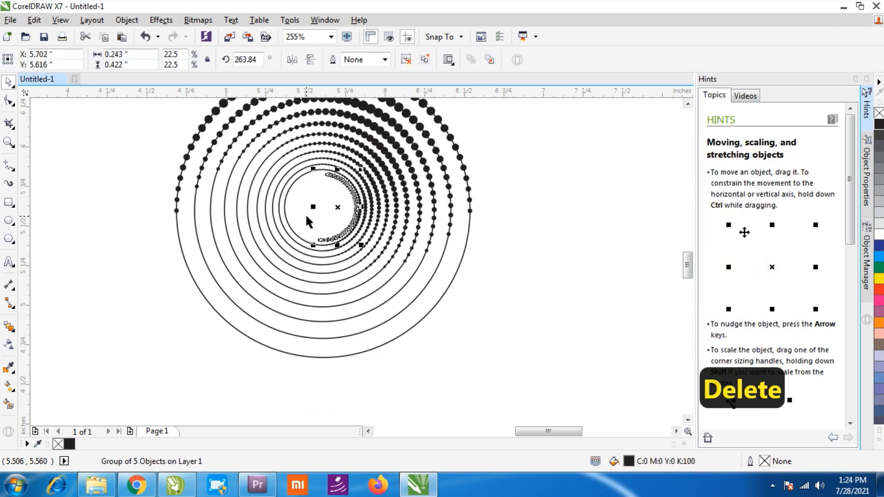
Delete the guide circles of all remaining rings one after another, from the inside out, keeping only the dots
key(ctrl+r)
key(ctrl+r)
key(ctrl+r)
key(ctrl+r)
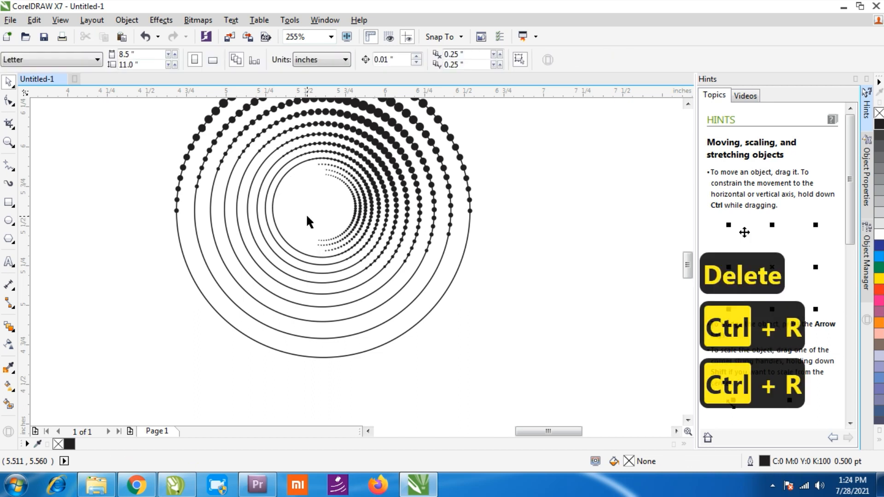
key(ctrl+r)
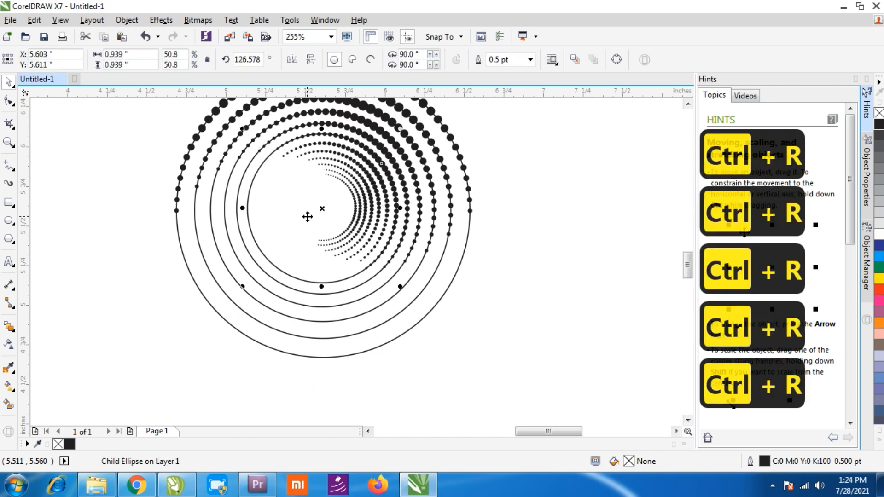
key(ctrl+r)
key(ctrl+r)
key(ctrl+r)
key(ctrl+r)
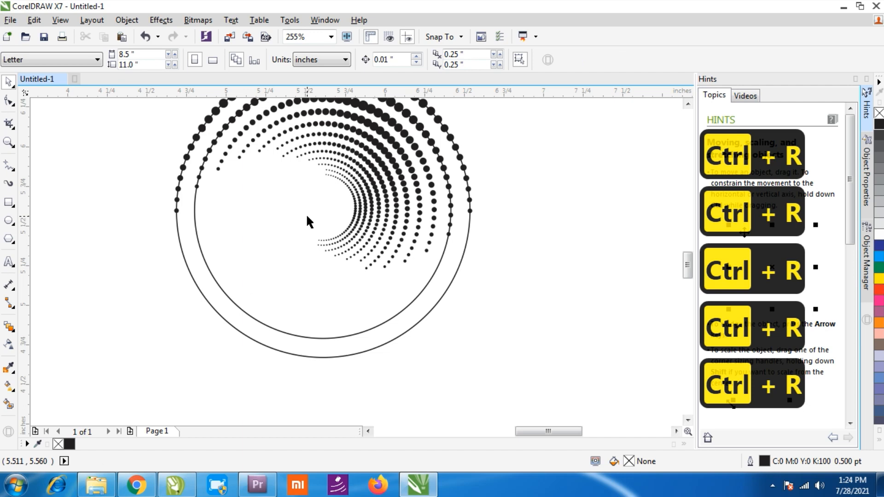
key(ctrl+r)
Mirror all twelve dot rings of the right-hand pattern horizontally
scroll(313, 230, down, 3)
key(F2)
drag(256, 144, 406, 306)
scroll(327, 265, down, 3)
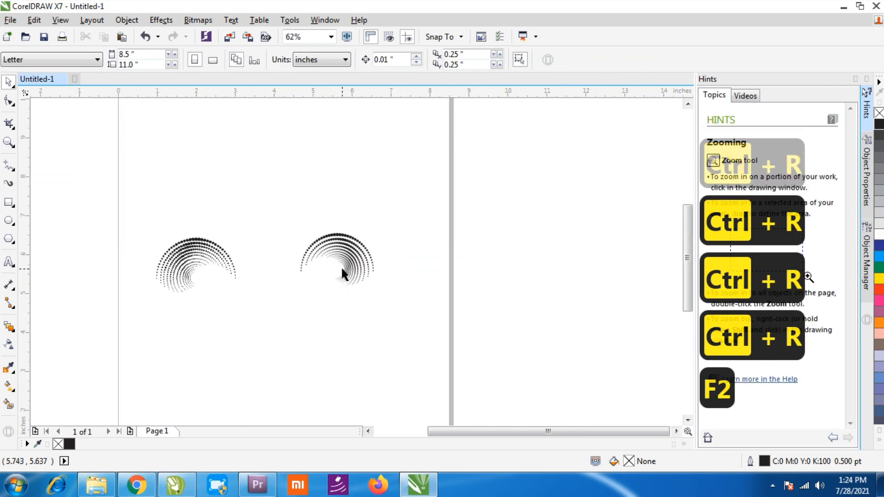
scroll(295, 216, up, 3)
drag(286, 182, 621, 395)
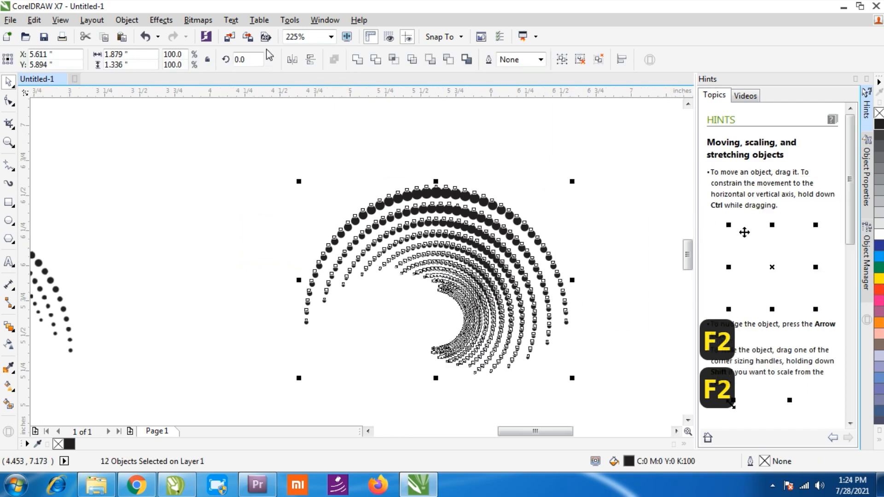
click(254, 205)
Examine the mirrored dot pattern up close, checking the dots of its innermost rings
scroll(469, 133, down, 2)
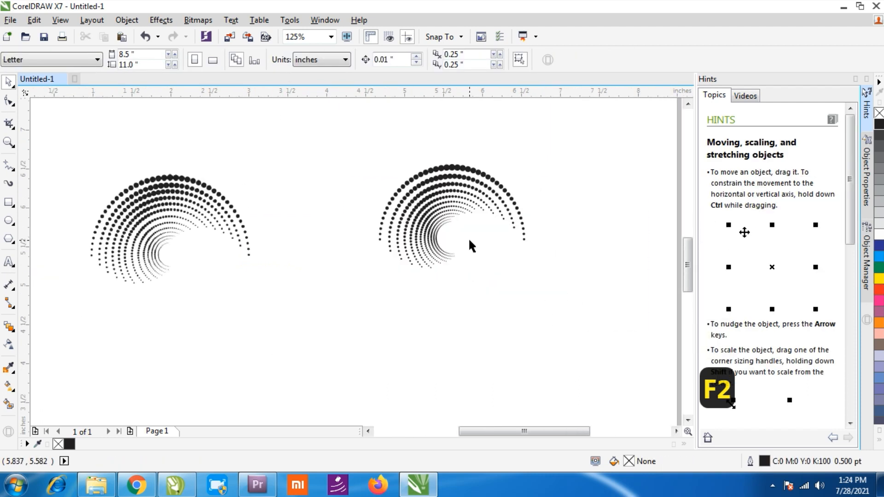
scroll(468, 240, up, 4)
scroll(393, 247, down, 2)
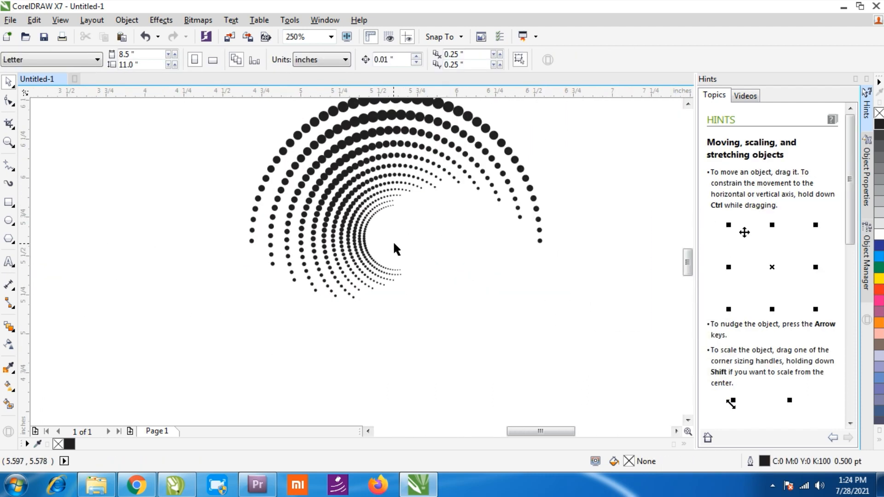
scroll(379, 209, up, 2)
click(348, 260)
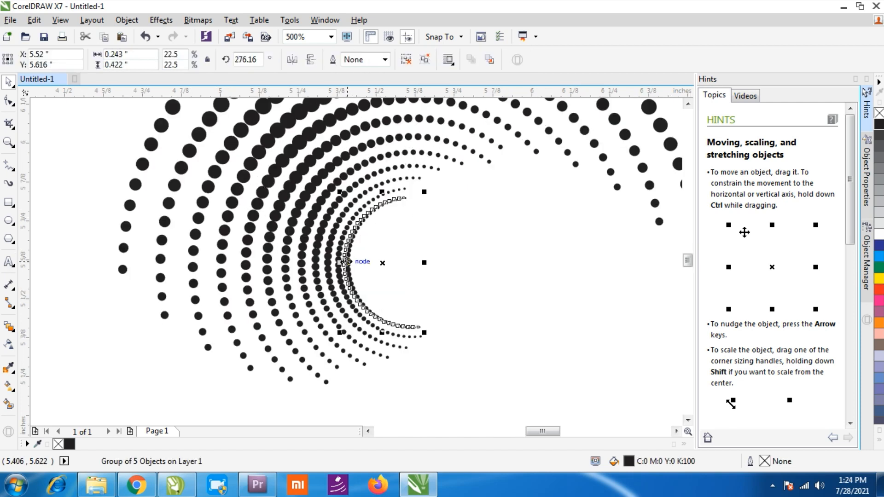
scroll(347, 261, up, 4)
drag(349, 261, 318, 272)
shift+click(316, 272)
scroll(318, 272, down, 5)
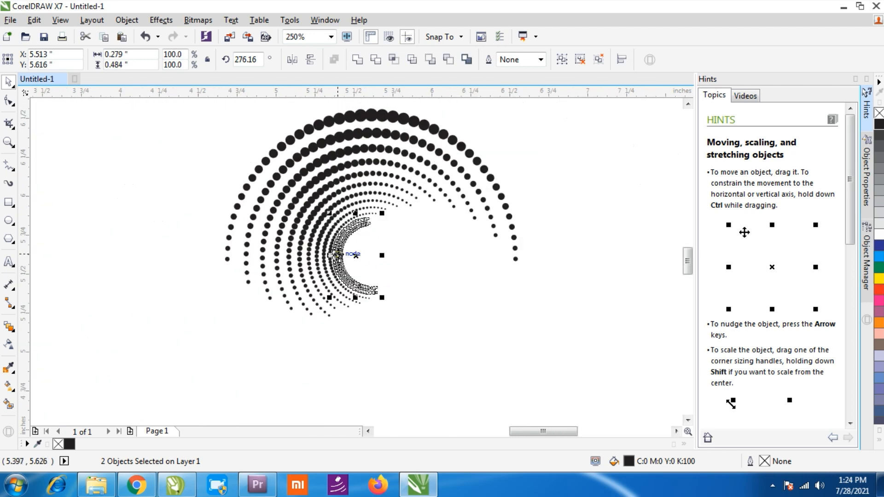
key(F2)
click(332, 230)
click(463, 322)
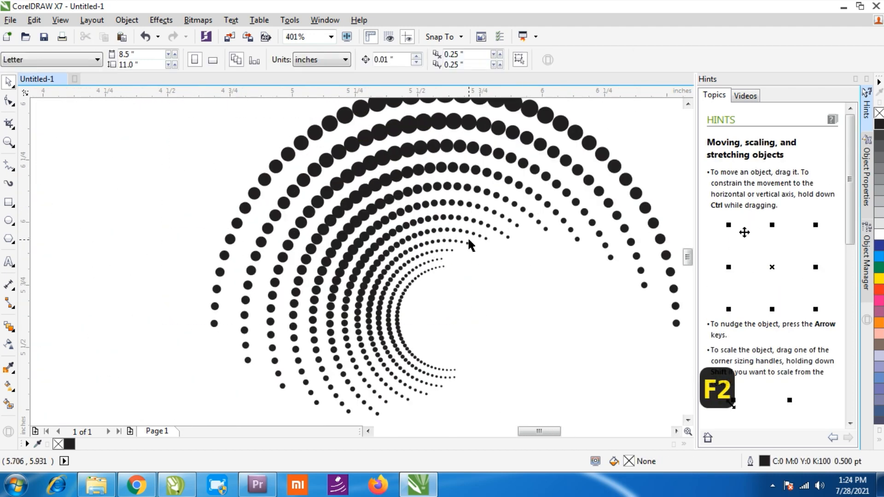
Group the twelve dot rings of the mirrored pattern and delete the other dot pattern on the left half of the page
scroll(474, 275, down, 4)
drag(324, 175, 615, 365)
key(ctrl+g)
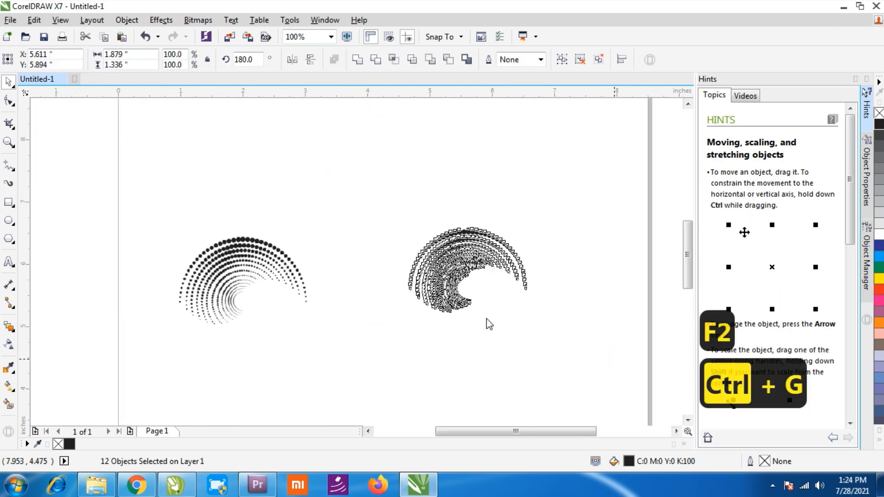
click(216, 285)
key(Delete)
Centre the grouped dot pattern on the page and preview it full screen
key(Tab)
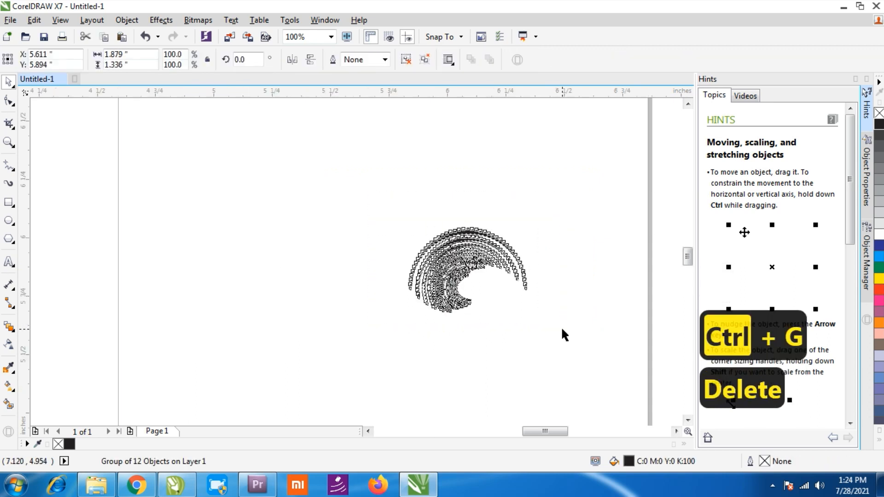
key(shift+F2)
key(ctrl+g)
key(p)
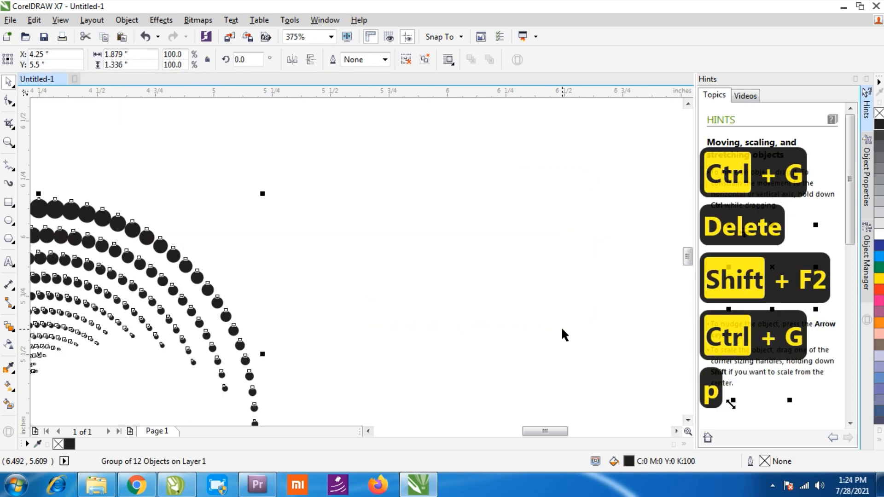
key(F4)
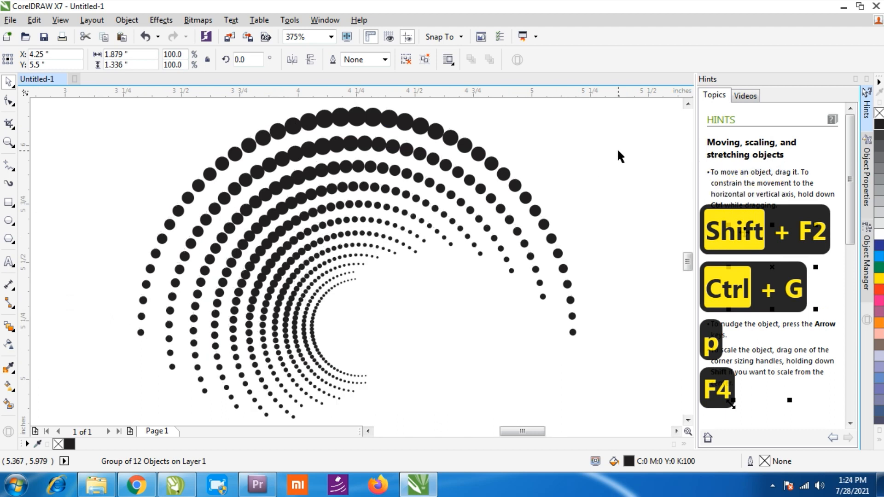
click(618, 150)
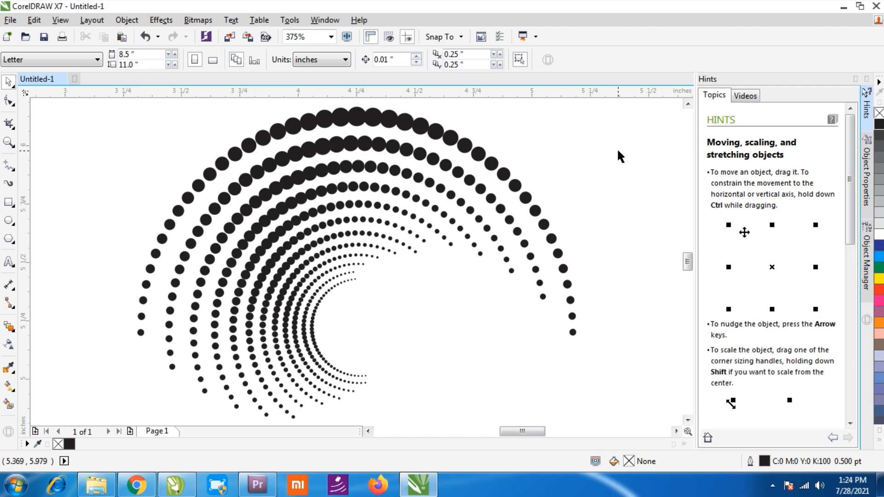
key(F9)
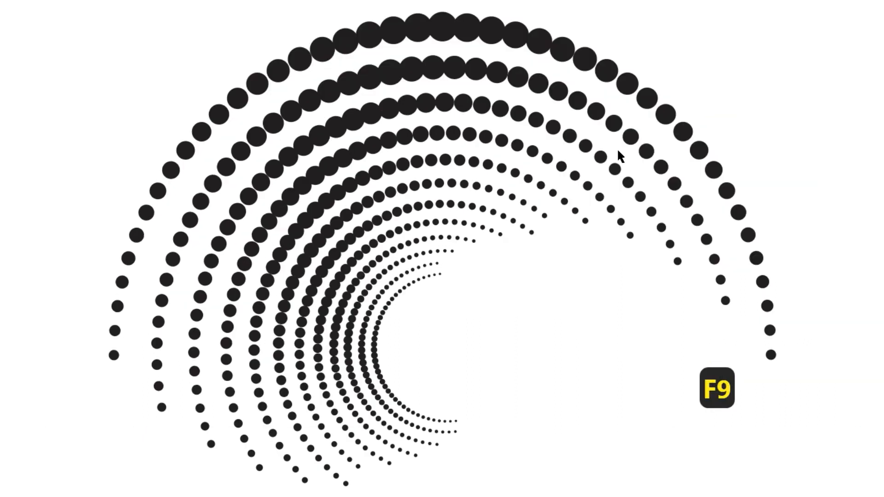